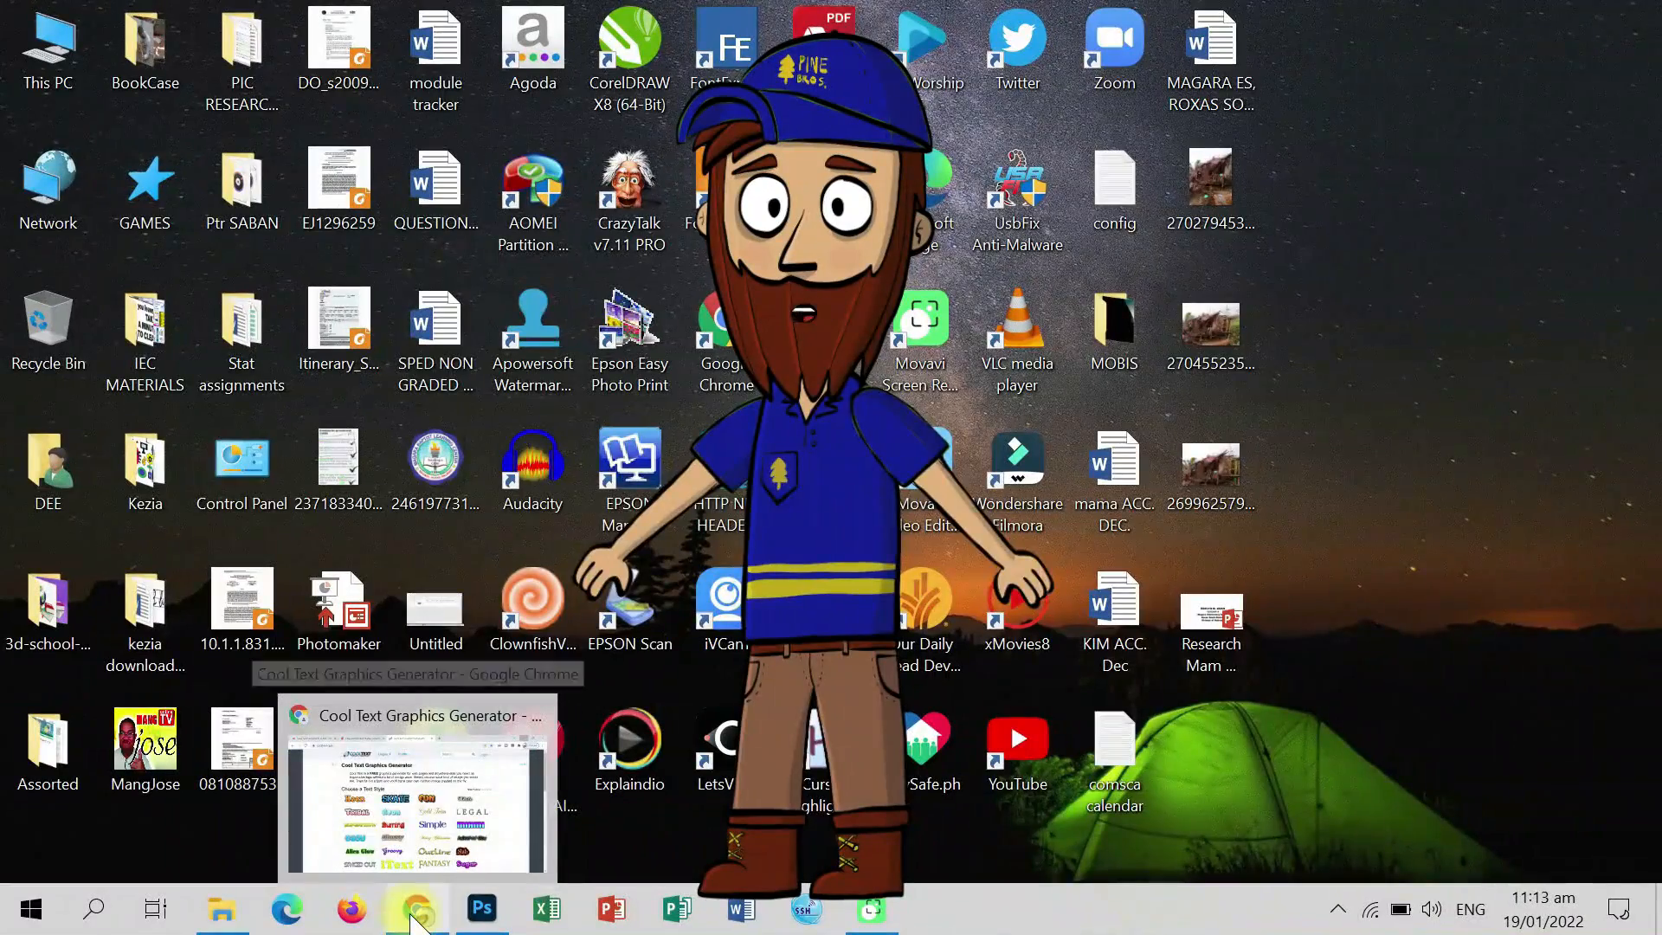
Switch to Chrome and generate a "Cool Text" logo in the Tribal style on cooltext.com.
{"action": "left_click", "coordinate": [418, 788]}
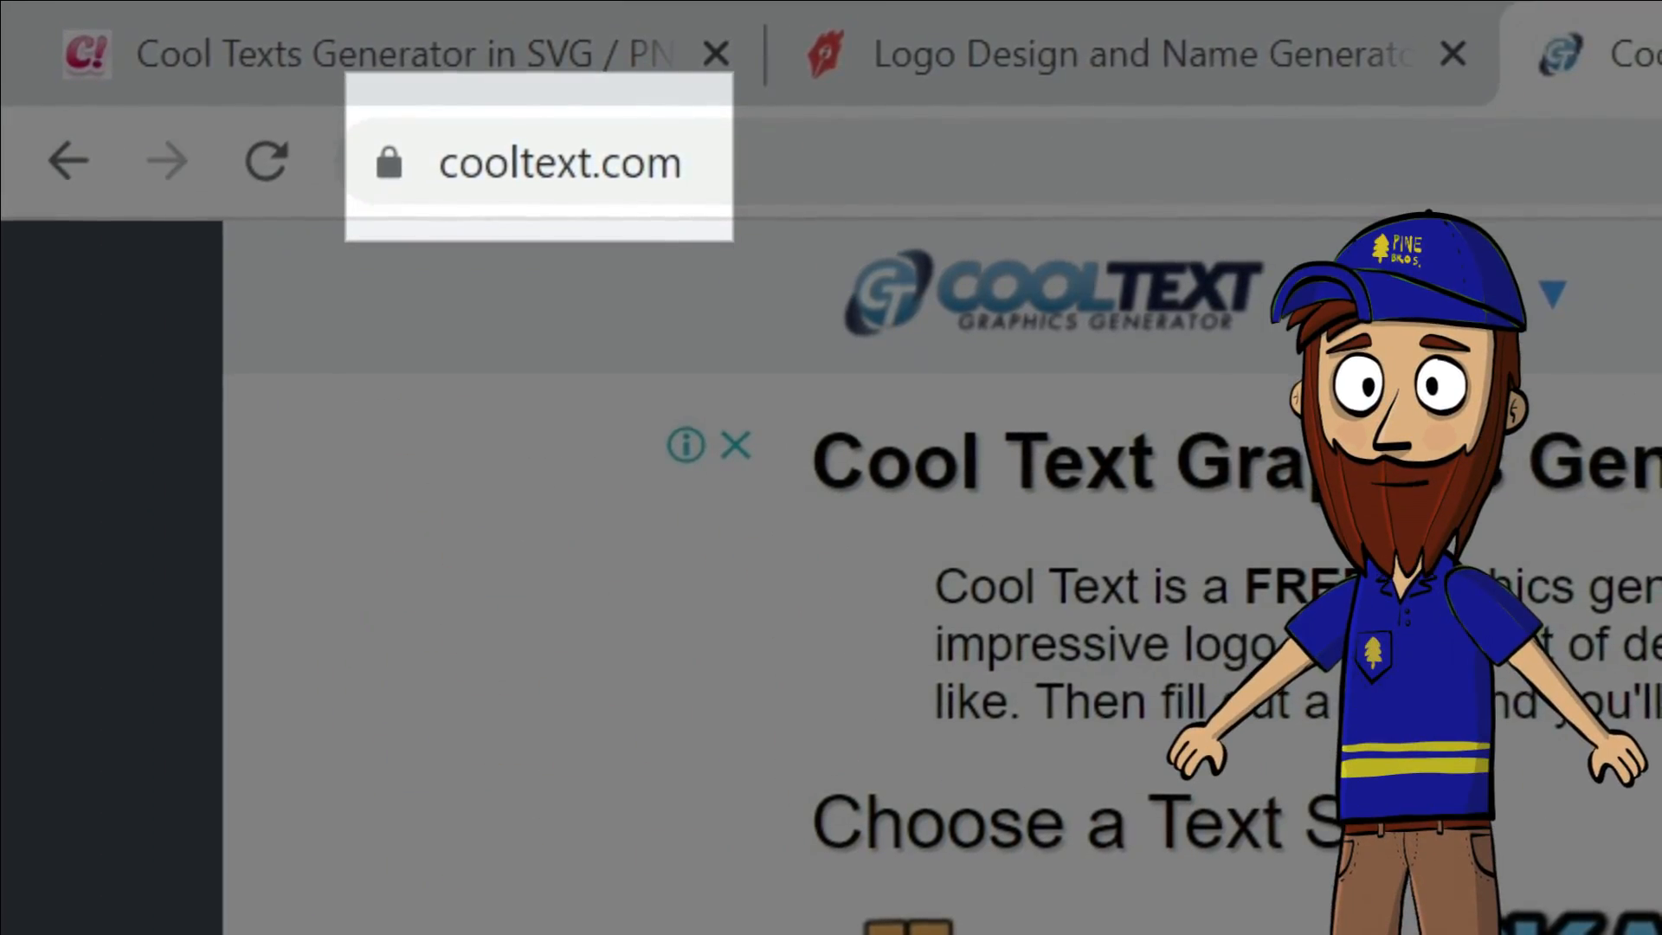
{"action": "left_click", "coordinate": [740, 736]}
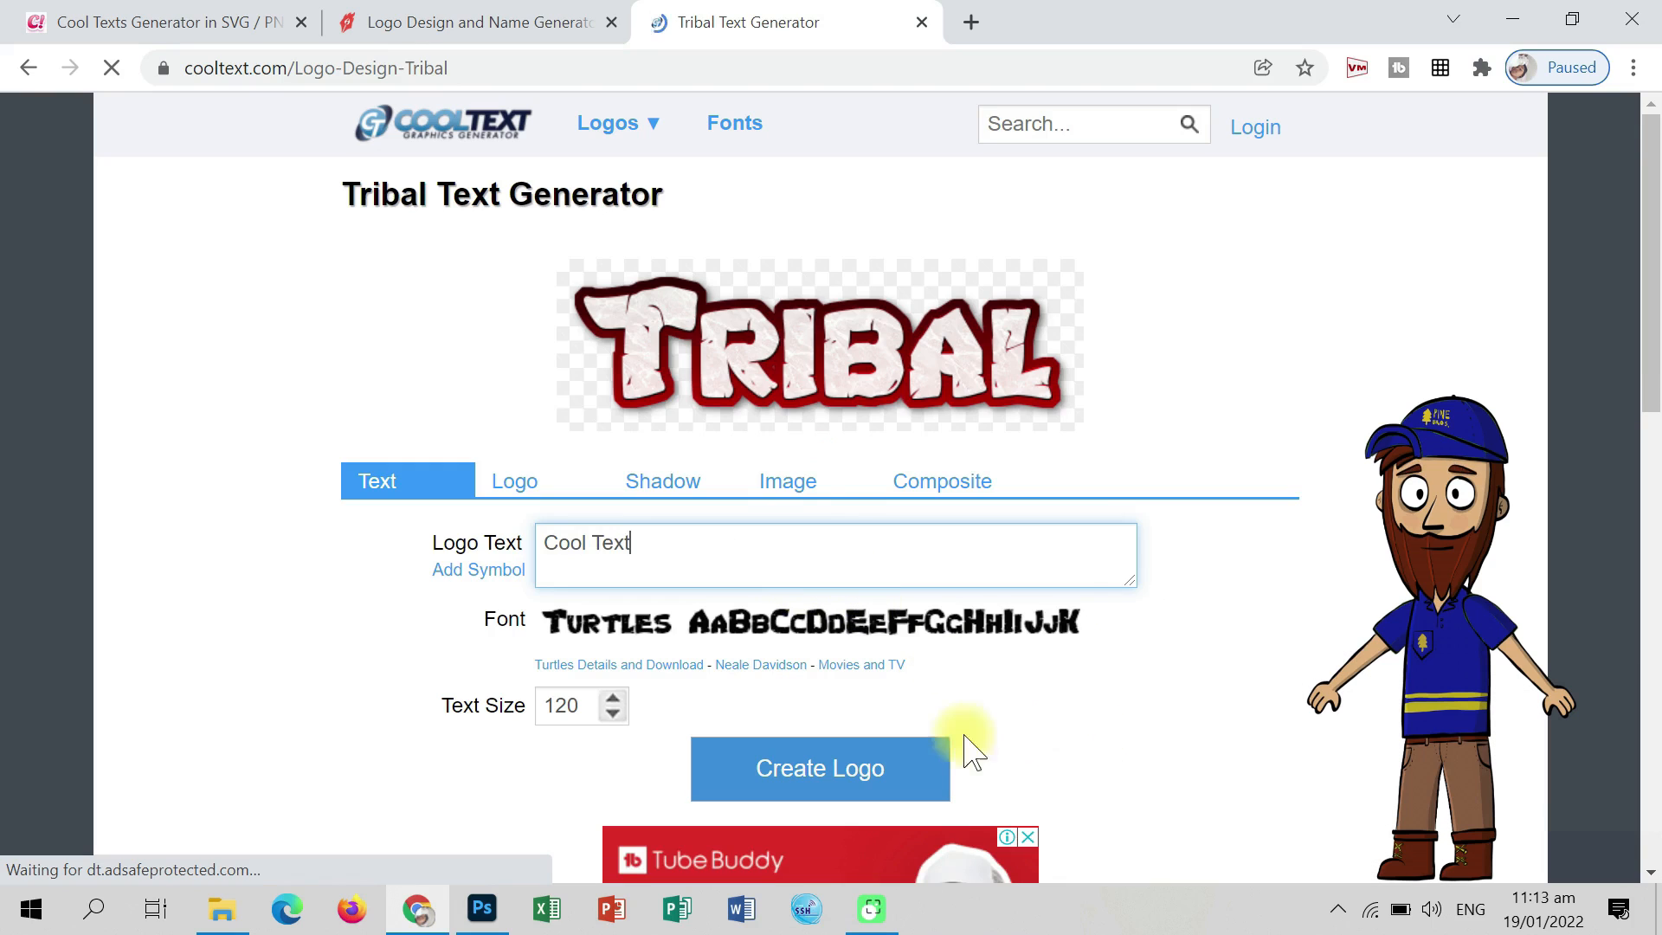
{"action": "left_click", "coordinate": [827, 778]}
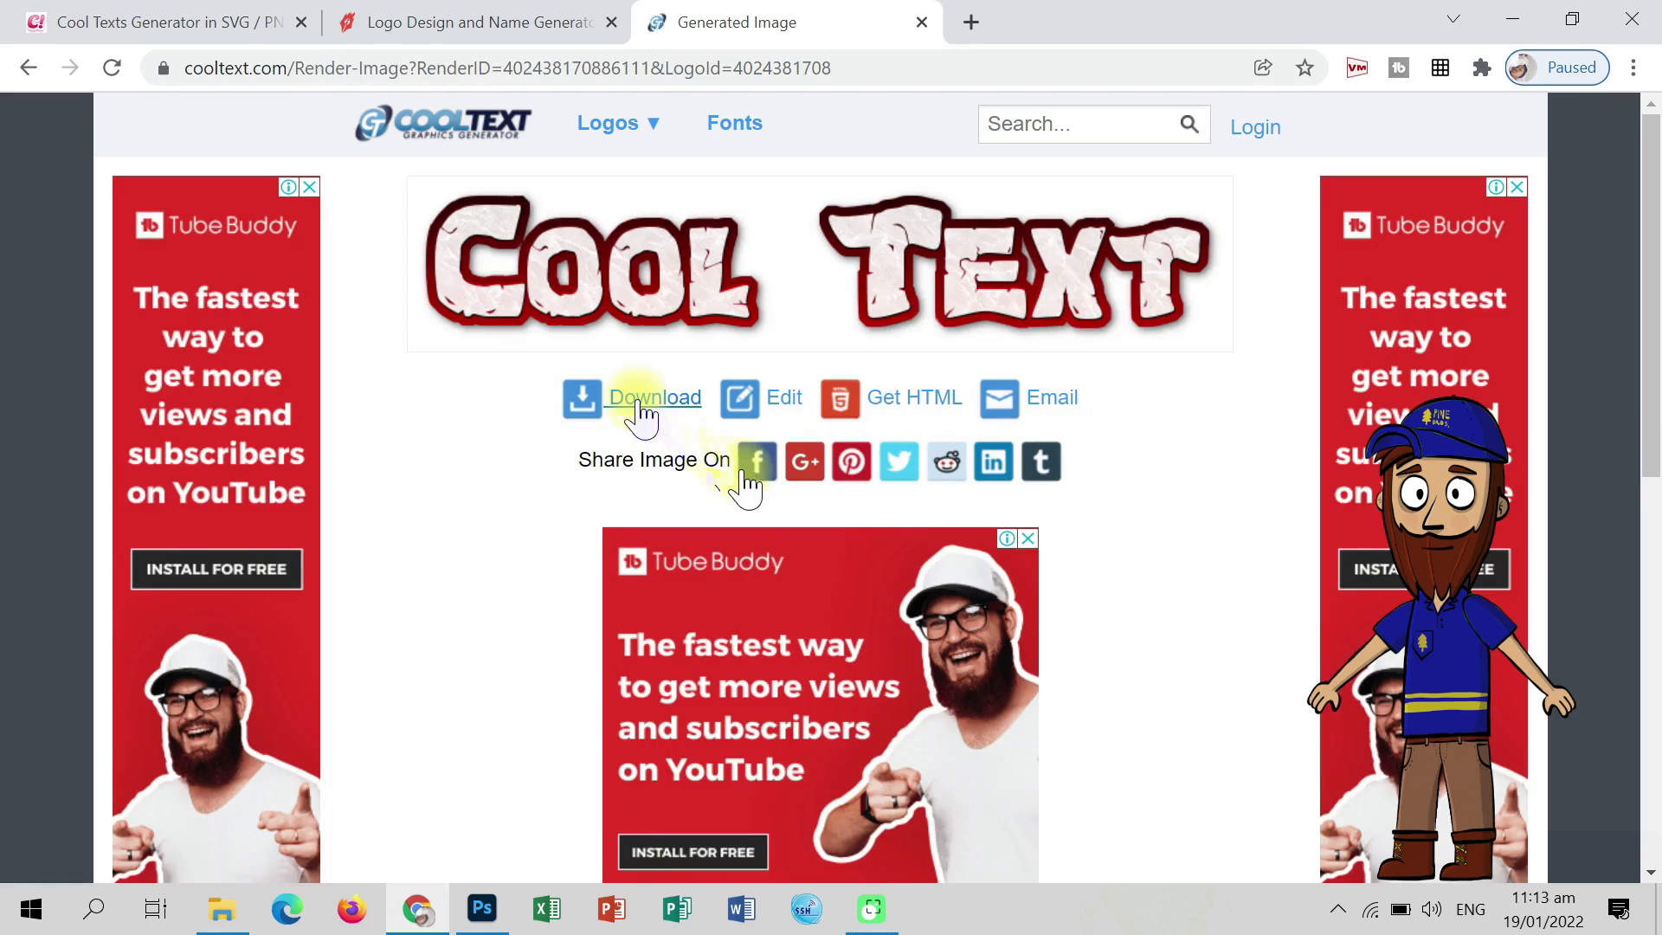
Download the generated "Cool Text" logo and save it to the Desktop as a PNG image.
{"action": "left_click", "coordinate": [641, 406]}
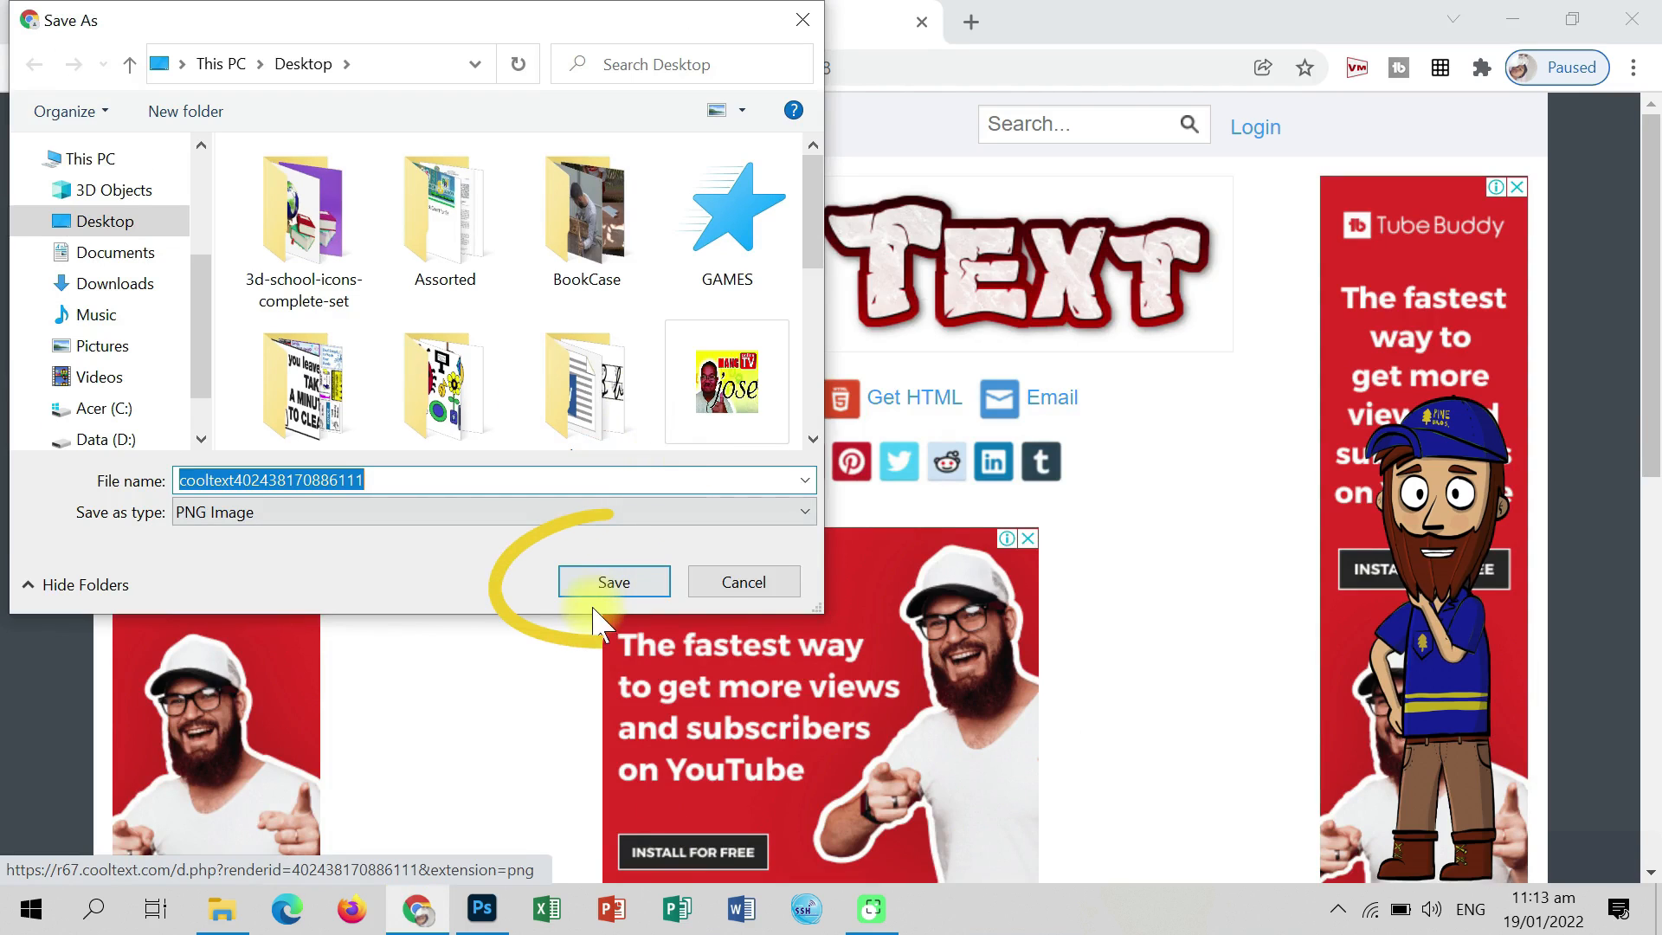
{"action": "left_click", "coordinate": [618, 592]}
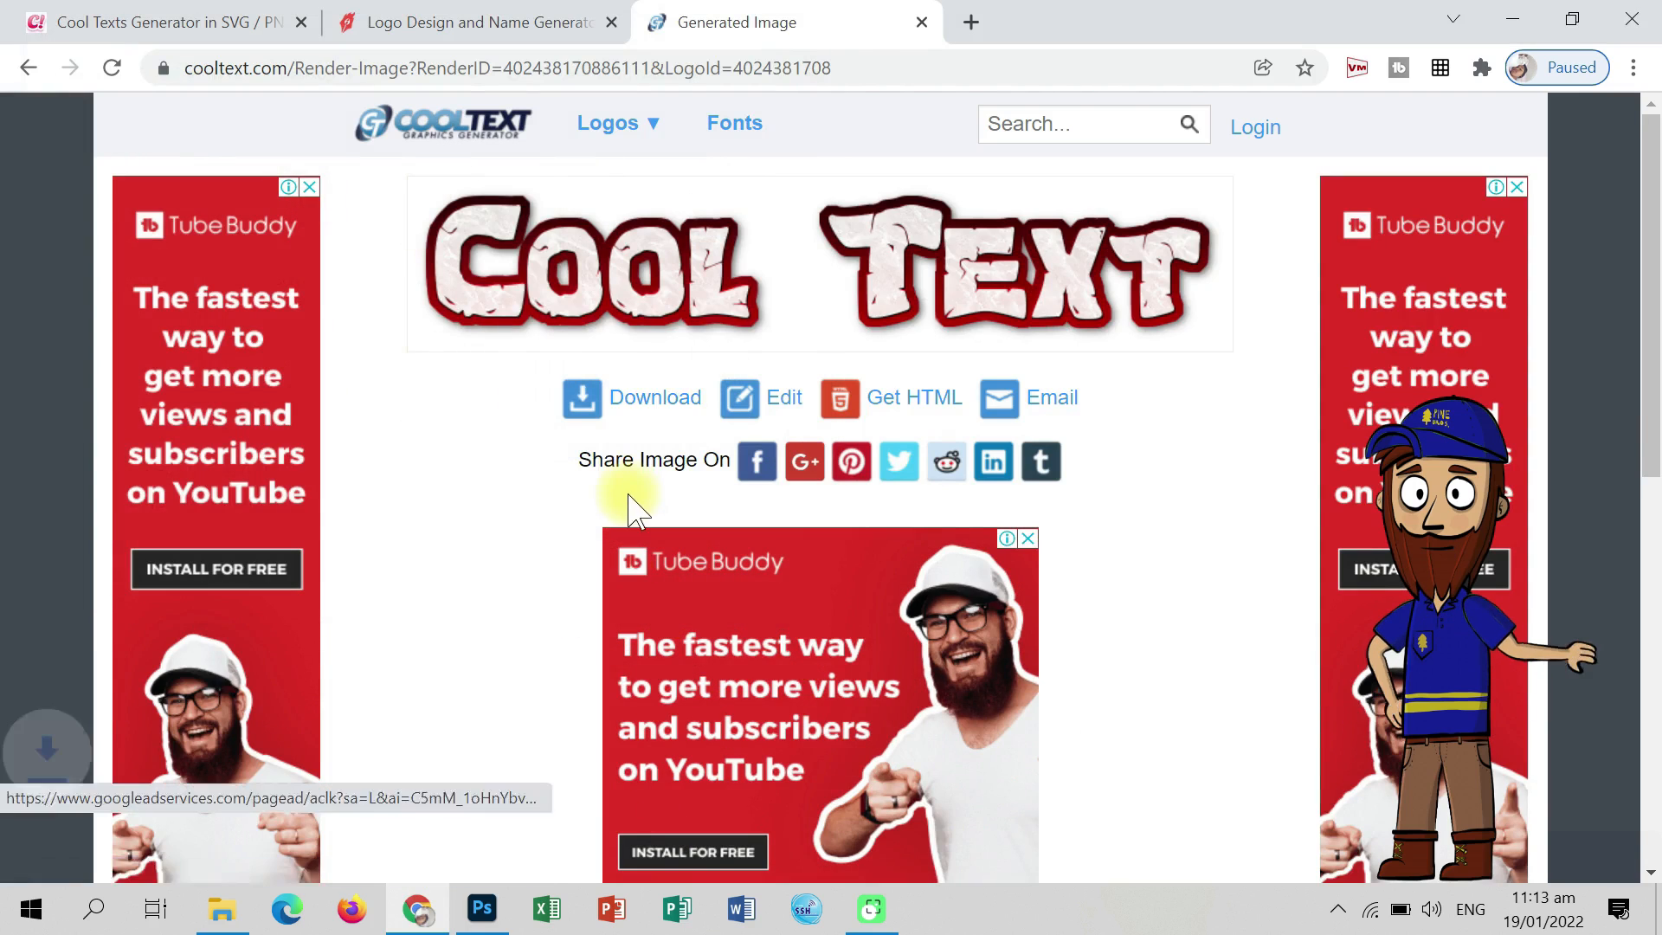
{"action": "key", "text": "space"}
On flamingtext.com, give the "How to Create" Comics logo a transparent background and download the finished logo to the Desktop.
{"action": "left_click", "coordinate": [486, 19]}
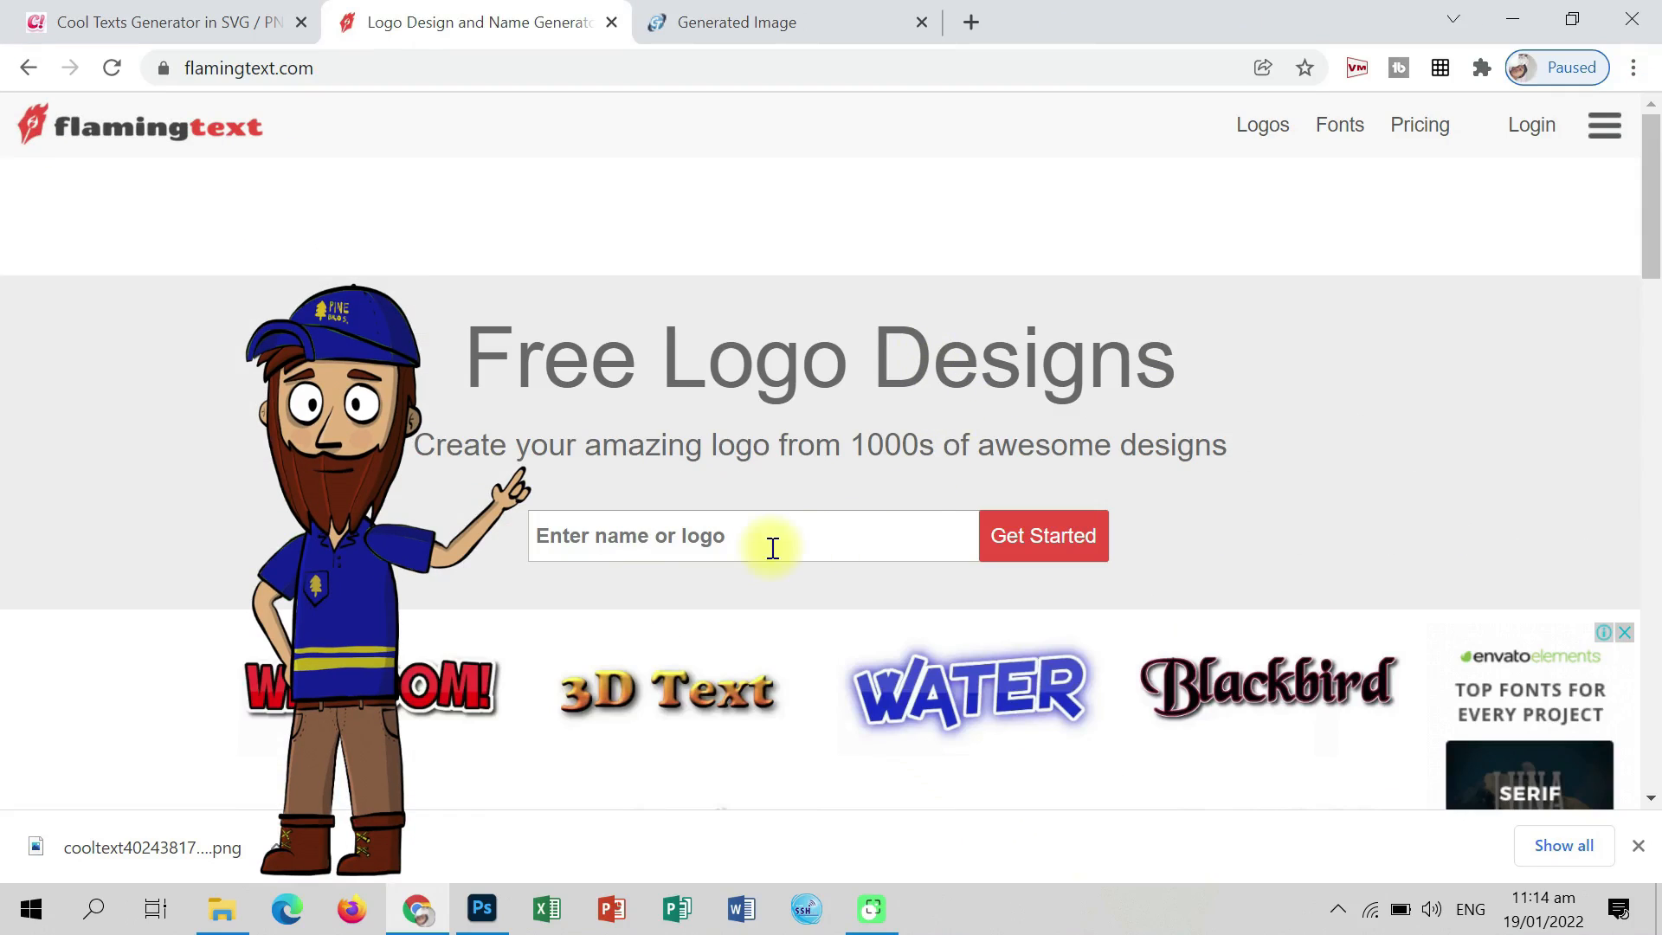
{"action": "scroll", "coordinate": [773, 548], "scroll_direction": "down", "scroll_amount": 3}
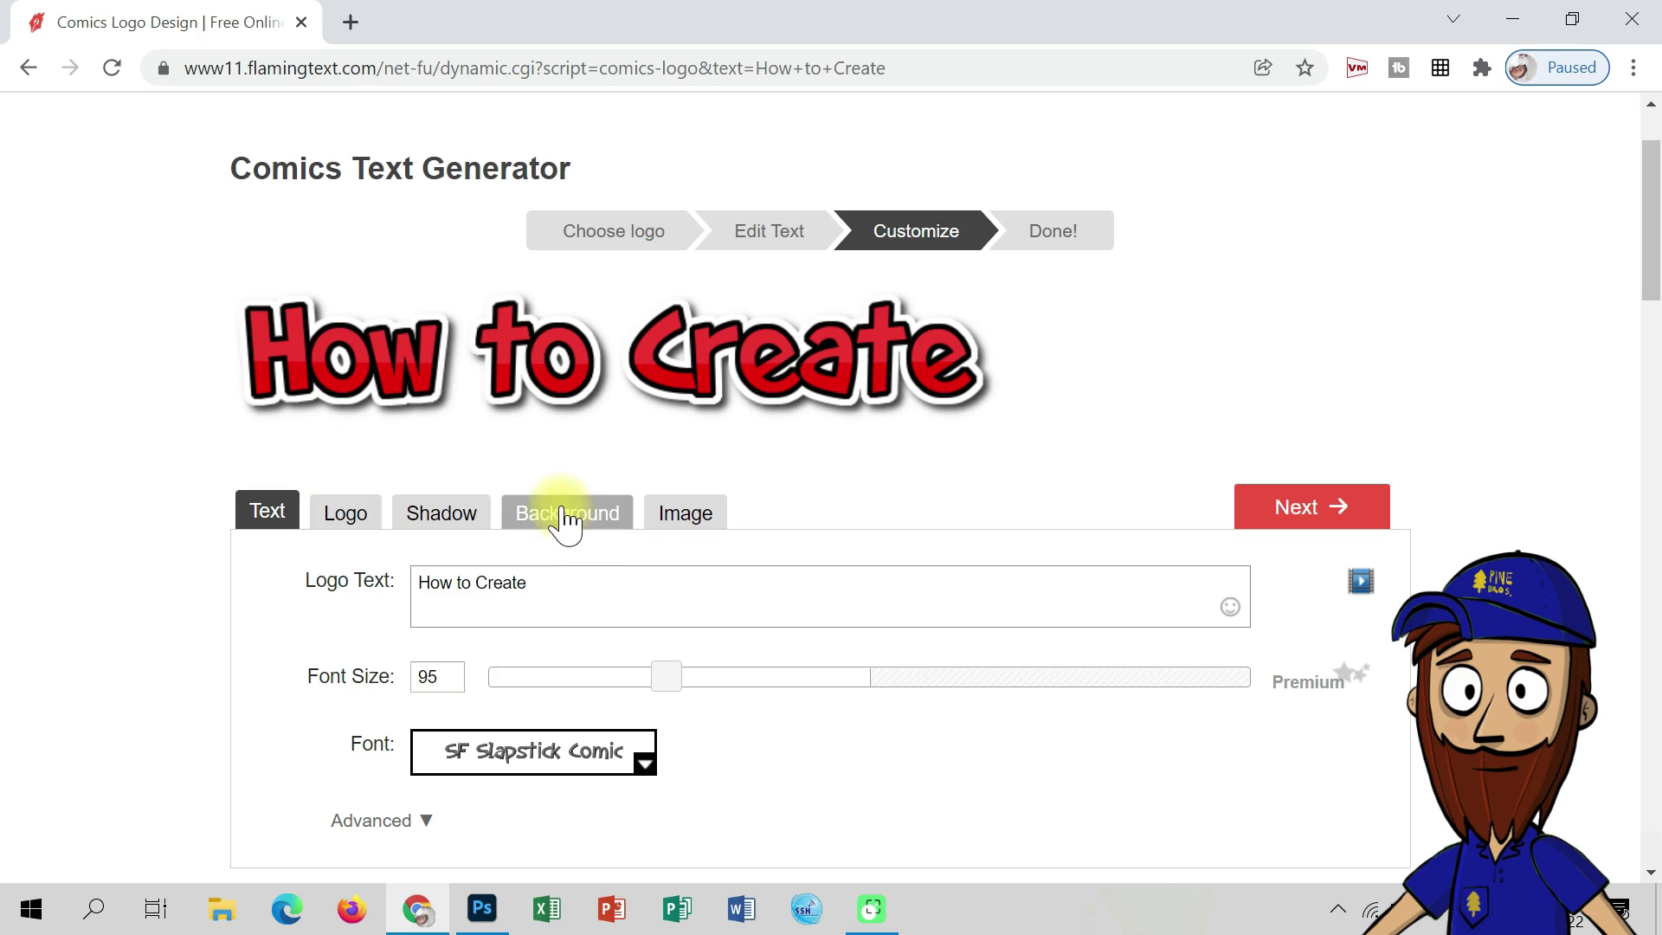
{"action": "left_click", "coordinate": [564, 516]}
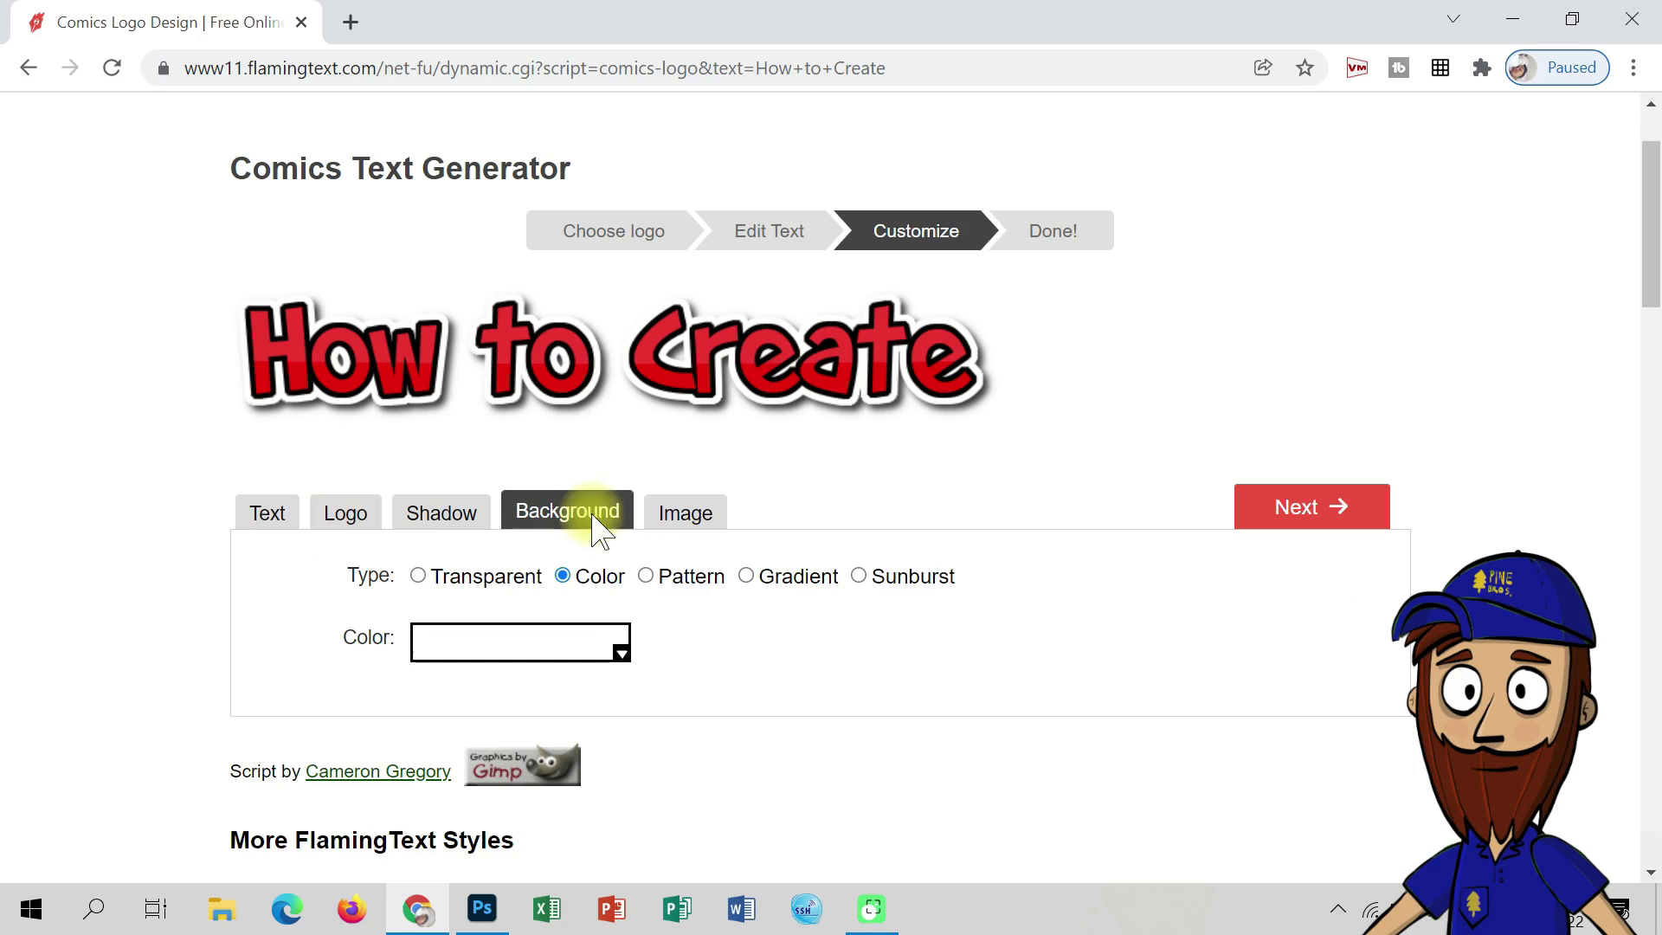
{"action": "left_click", "coordinate": [419, 578]}
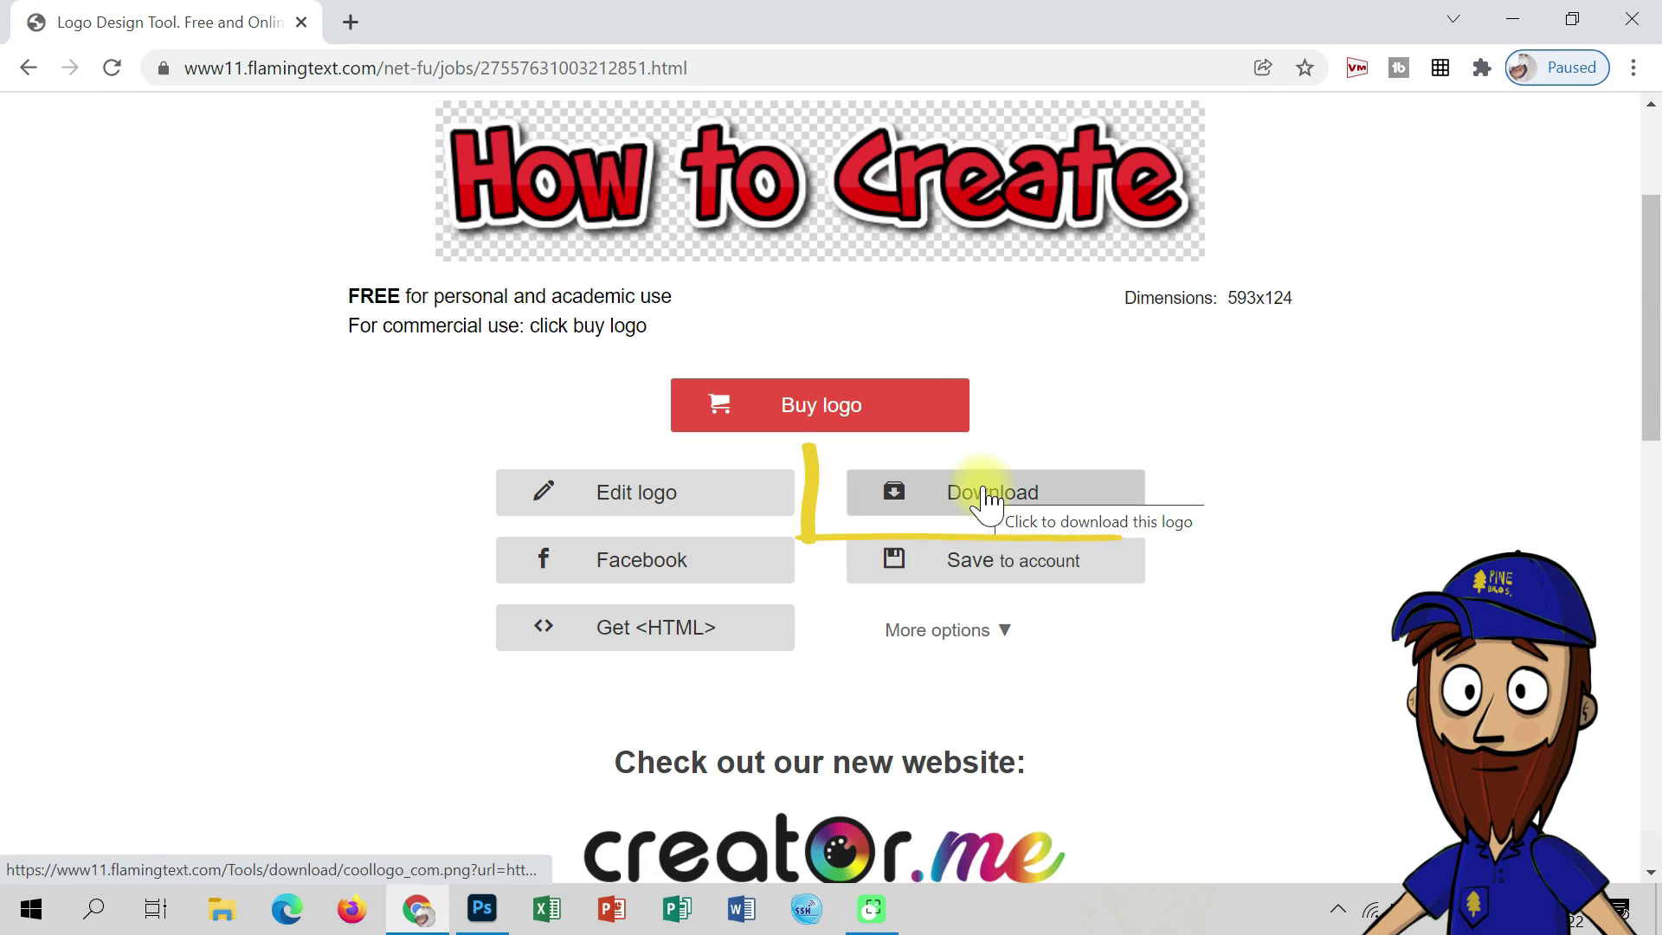
{"action": "left_click", "coordinate": [987, 500]}
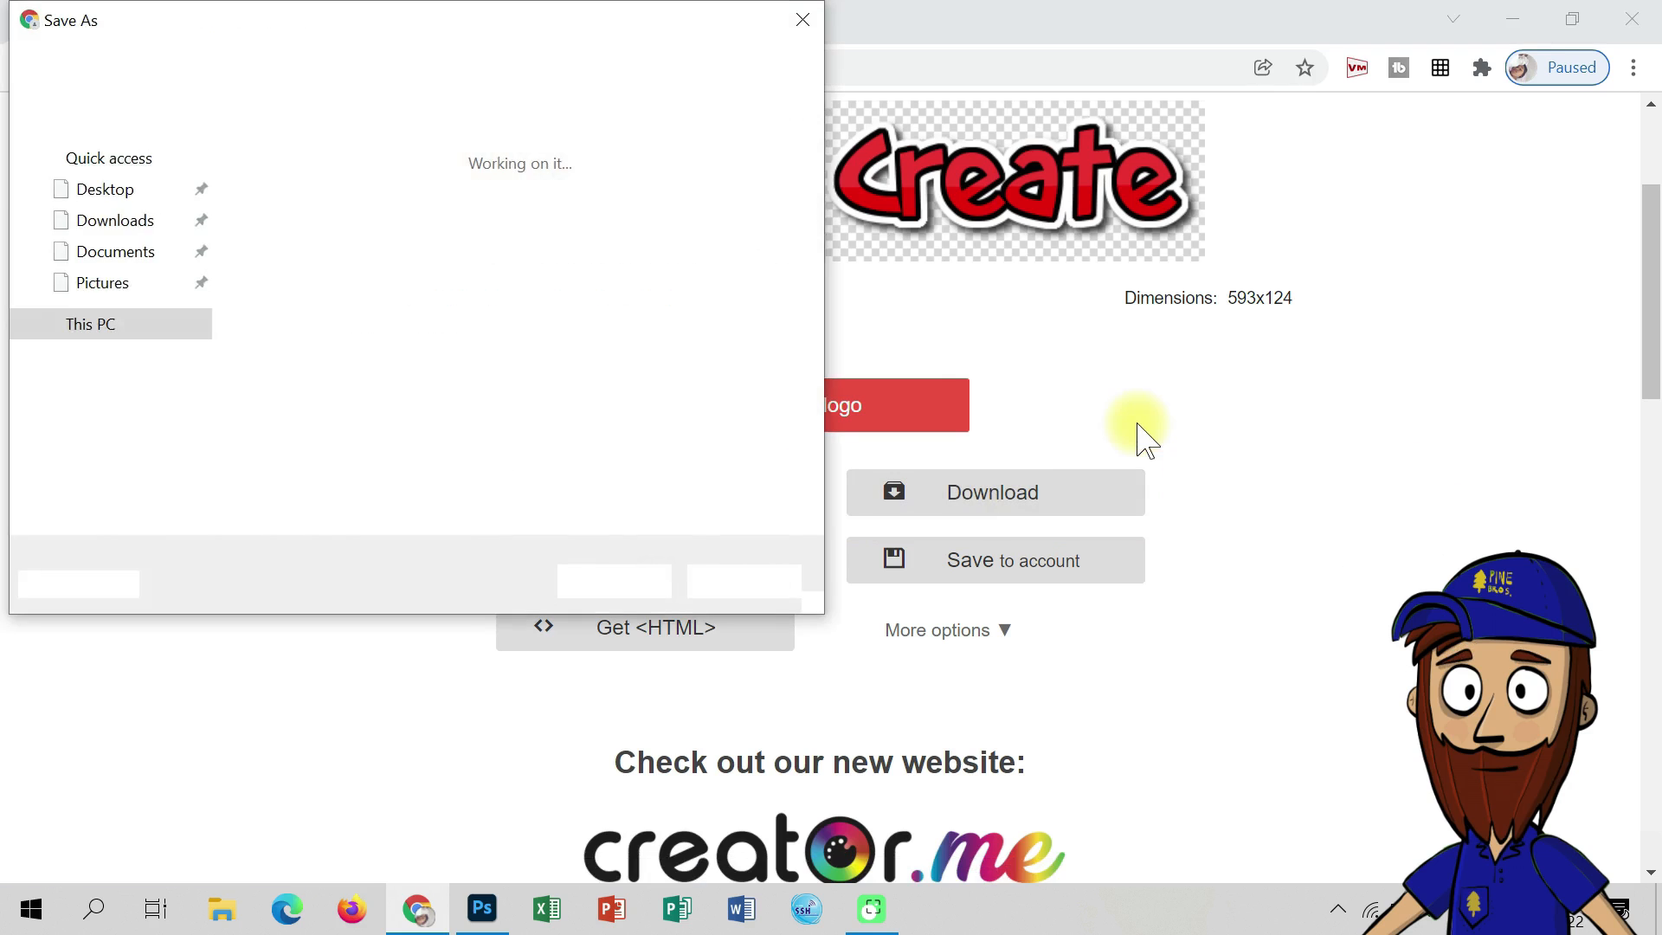
{"action": "left_click", "coordinate": [616, 582]}
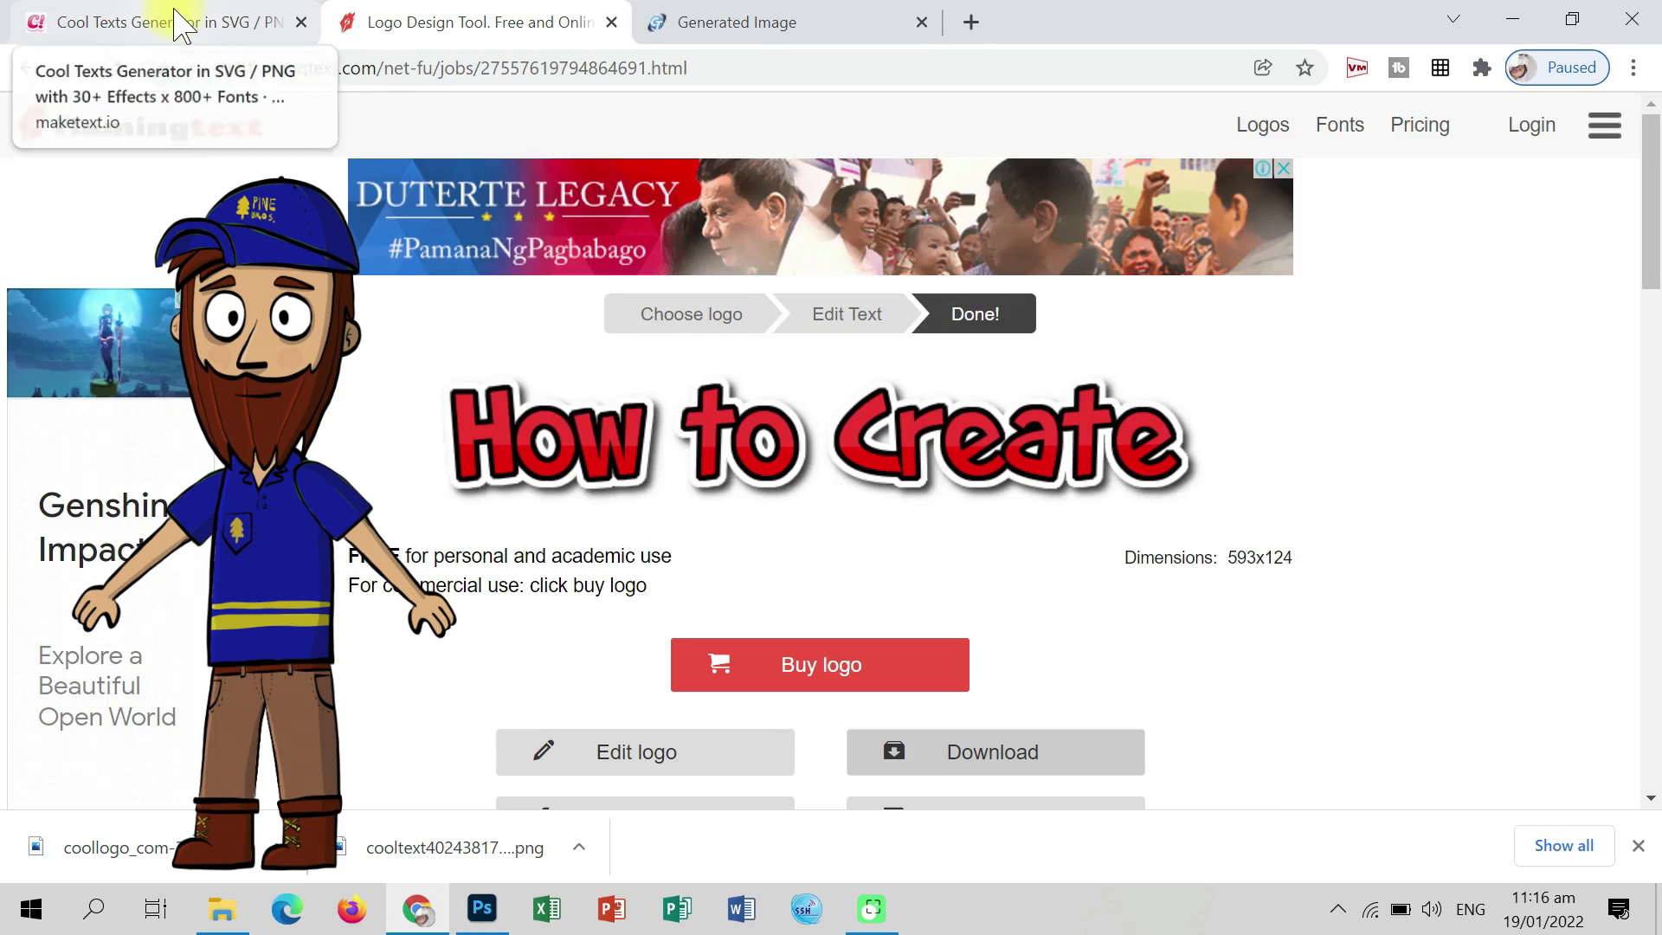
Browse the text effects on maketext.io and pick the rainbow gradient effect.
{"action": "left_click", "coordinate": [169, 22]}
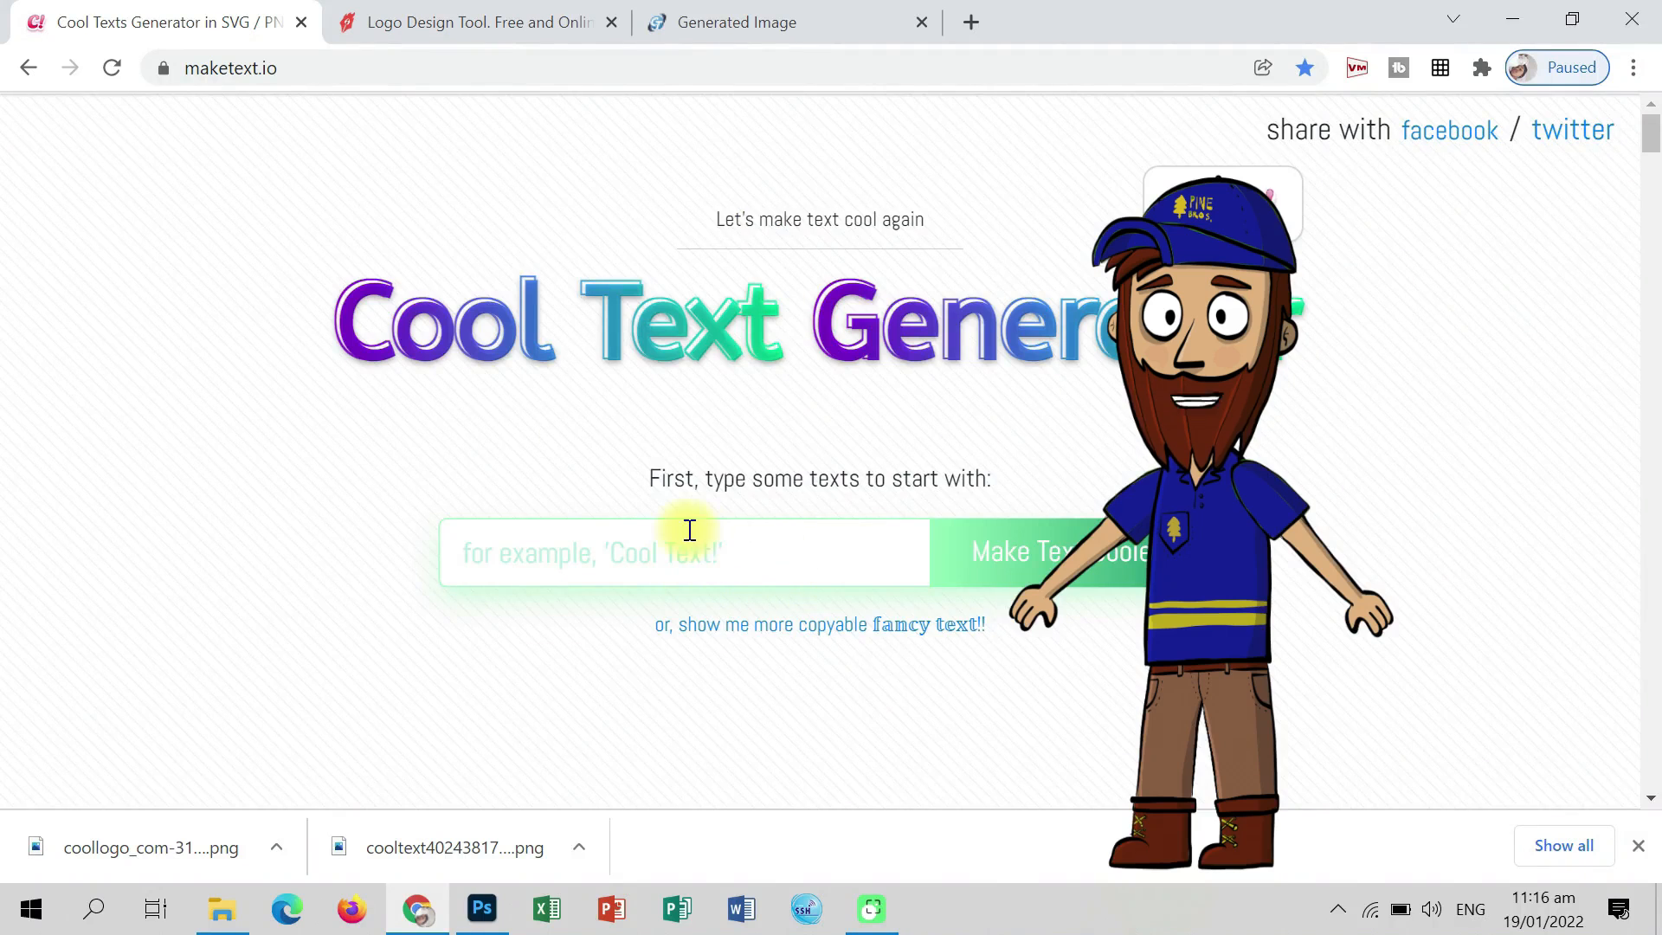
{"action": "scroll", "coordinate": [735, 594], "scroll_direction": "down", "scroll_amount": 4}
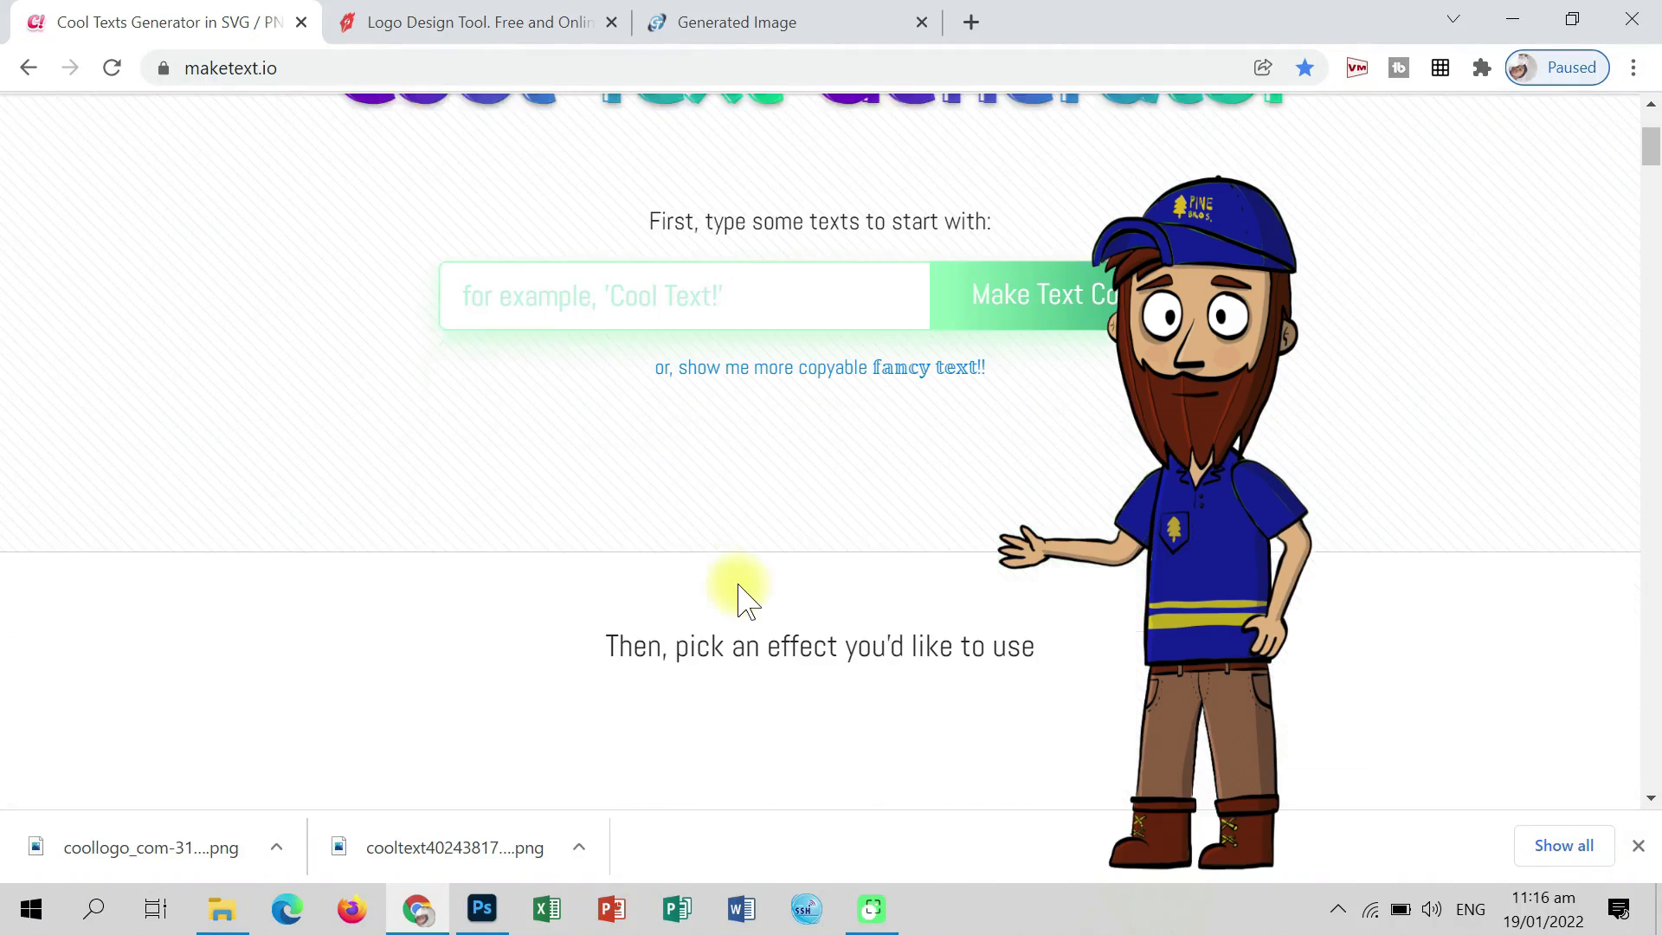
{"action": "scroll", "coordinate": [703, 580], "scroll_direction": "up", "scroll_amount": 2}
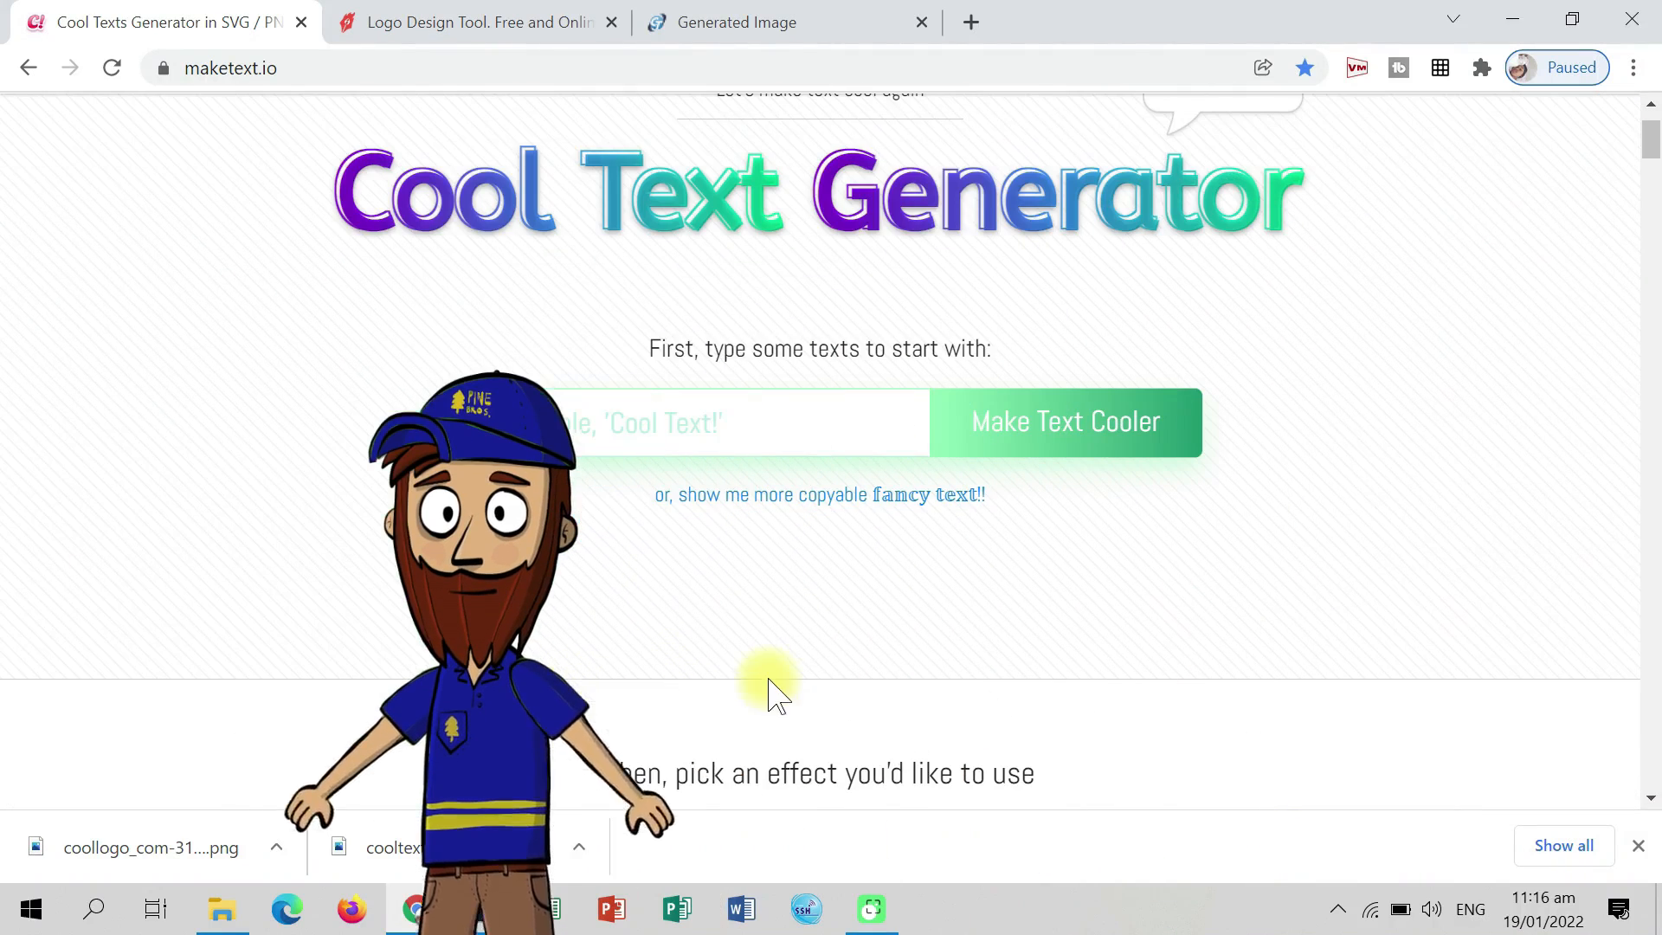
{"action": "scroll", "coordinate": [716, 678], "scroll_direction": "down", "scroll_amount": 4}
{"action": "scroll", "coordinate": [701, 682], "scroll_direction": "down", "scroll_amount": 5}
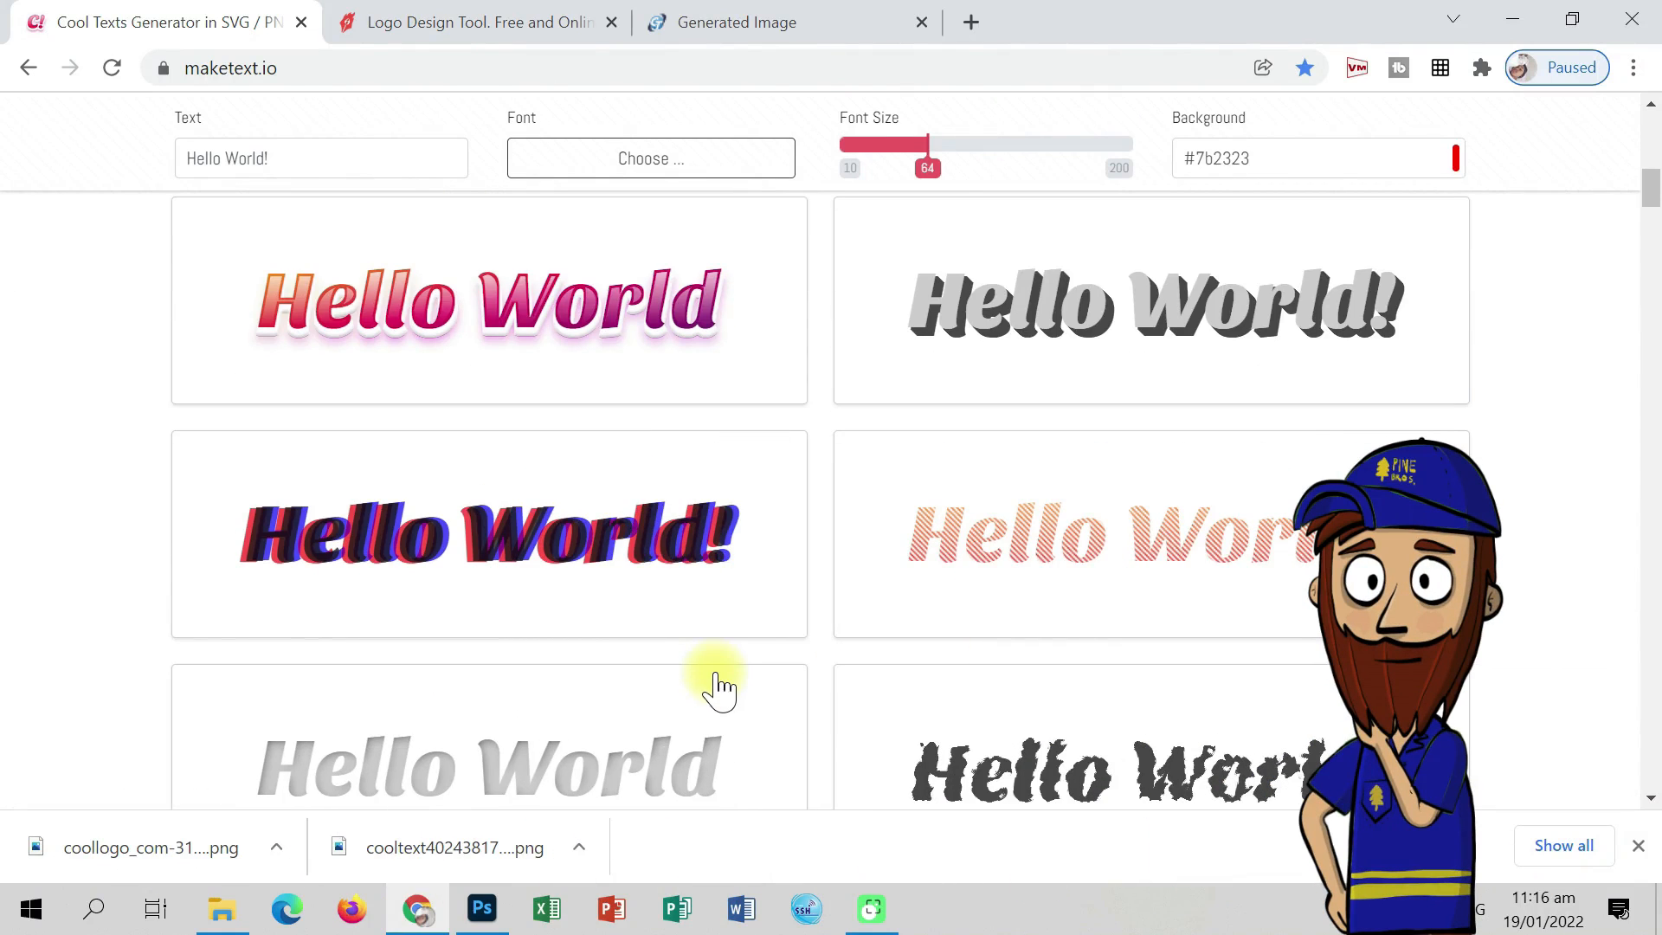
{"action": "scroll", "coordinate": [717, 689], "scroll_direction": "down", "scroll_amount": 4}
{"action": "scroll", "coordinate": [719, 684], "scroll_direction": "down", "scroll_amount": 4}
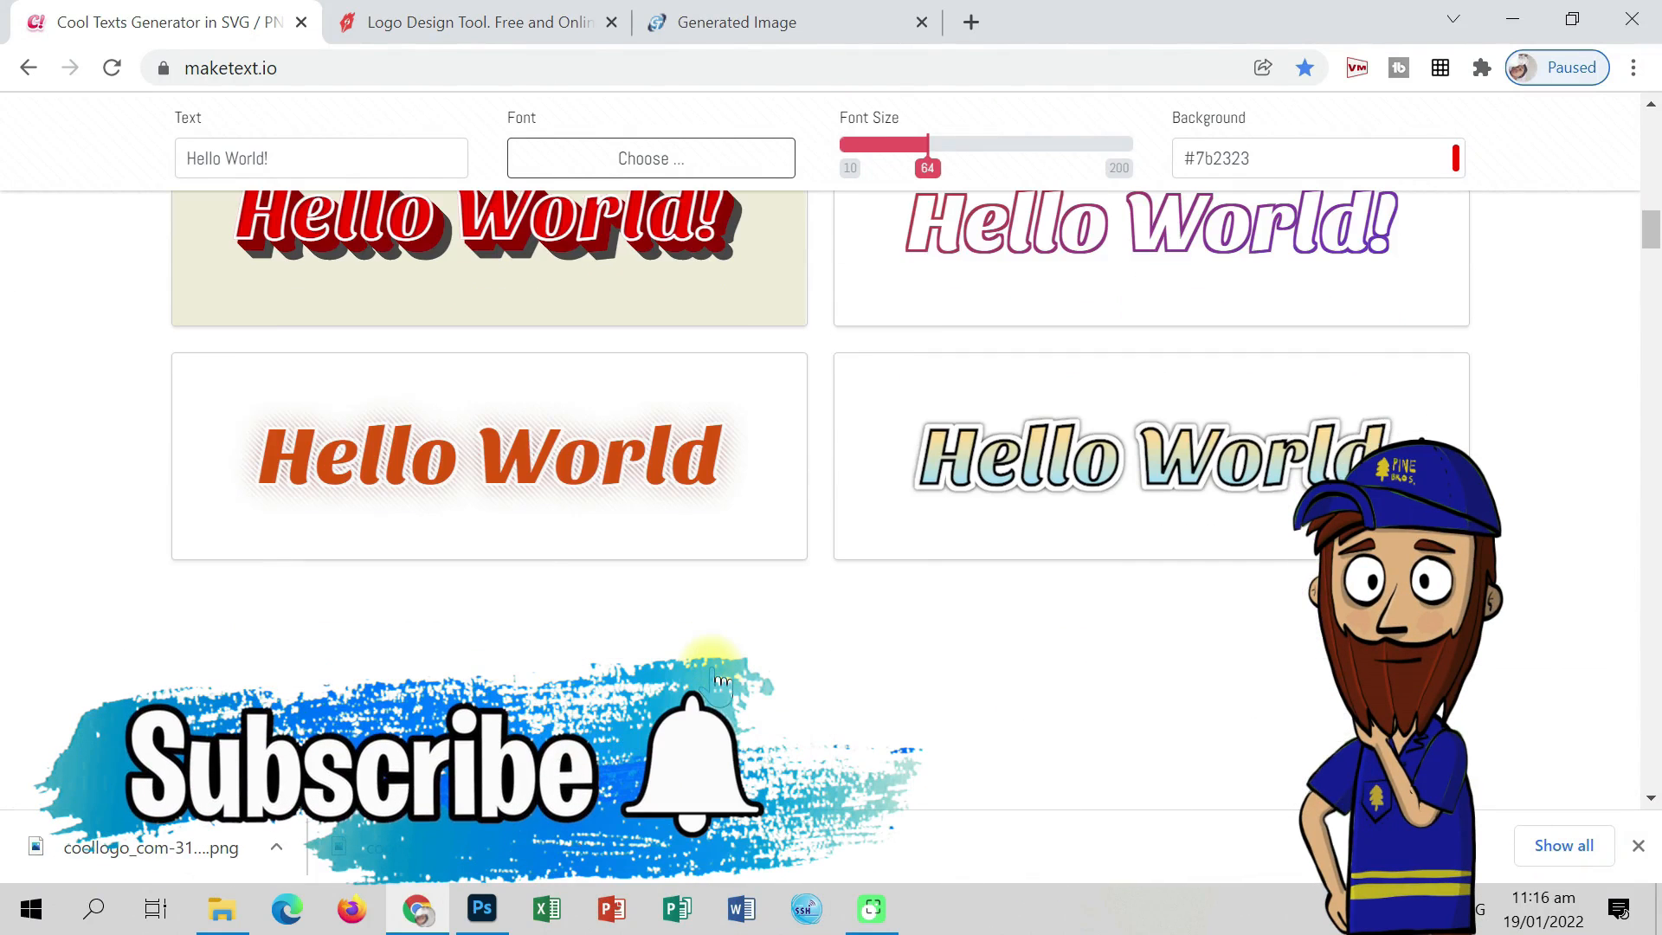
{"action": "scroll", "coordinate": [719, 681], "scroll_direction": "down", "scroll_amount": 5}
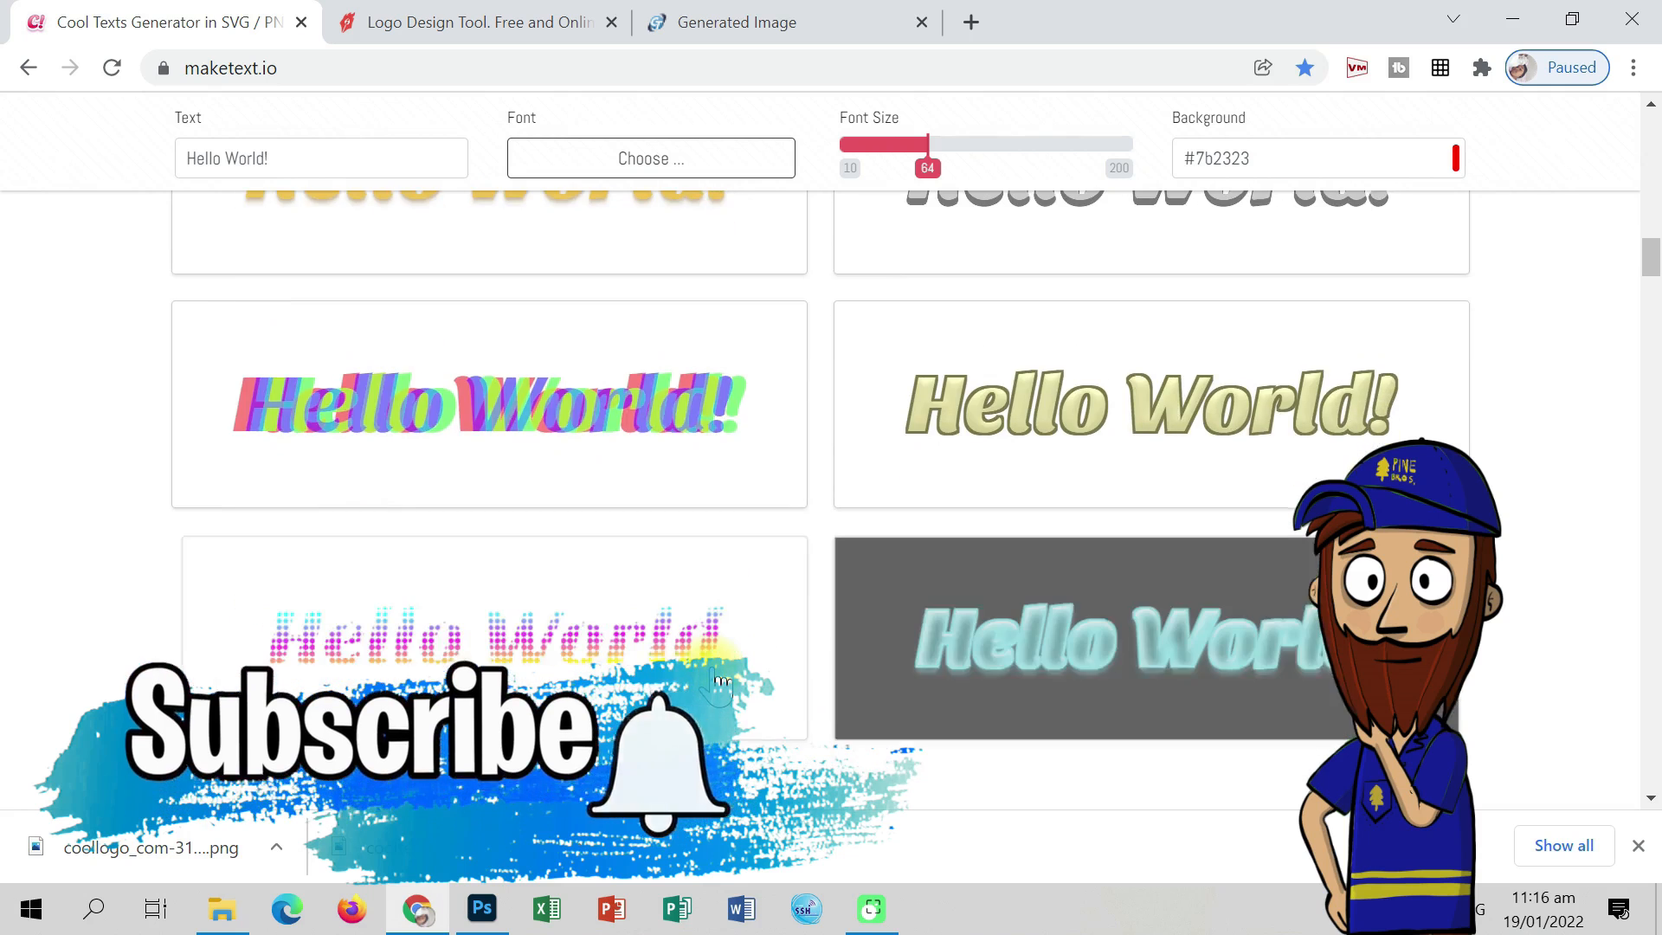
{"action": "scroll", "coordinate": [717, 682], "scroll_direction": "down", "scroll_amount": 3}
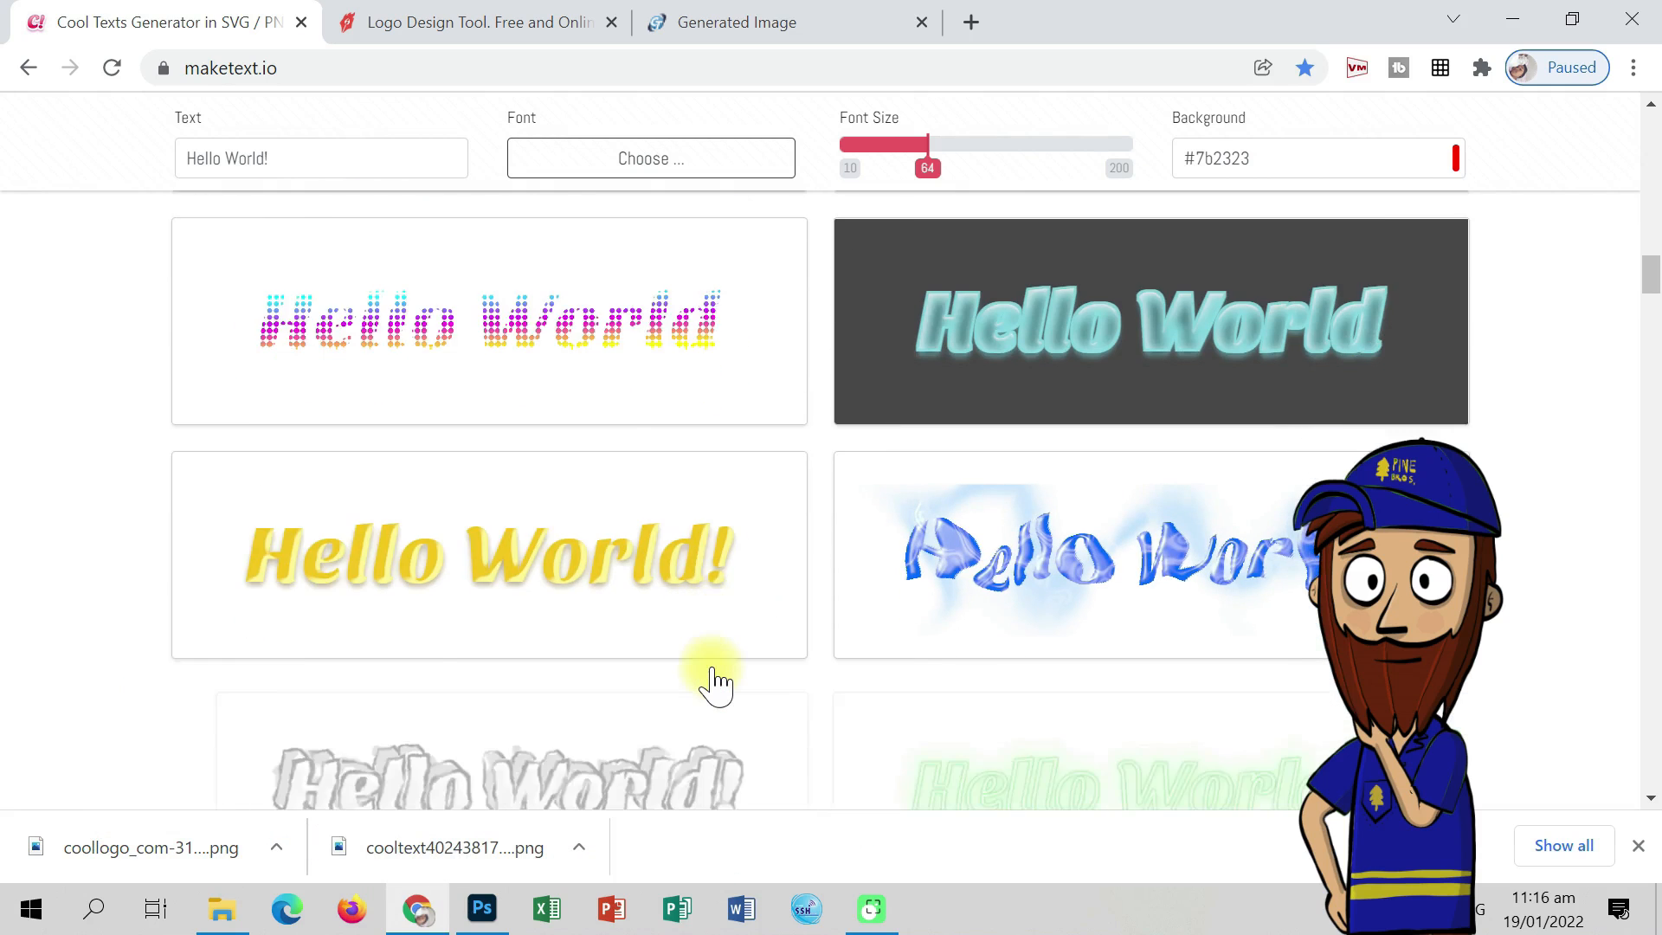
{"action": "scroll", "coordinate": [717, 684], "scroll_direction": "down", "scroll_amount": 7}
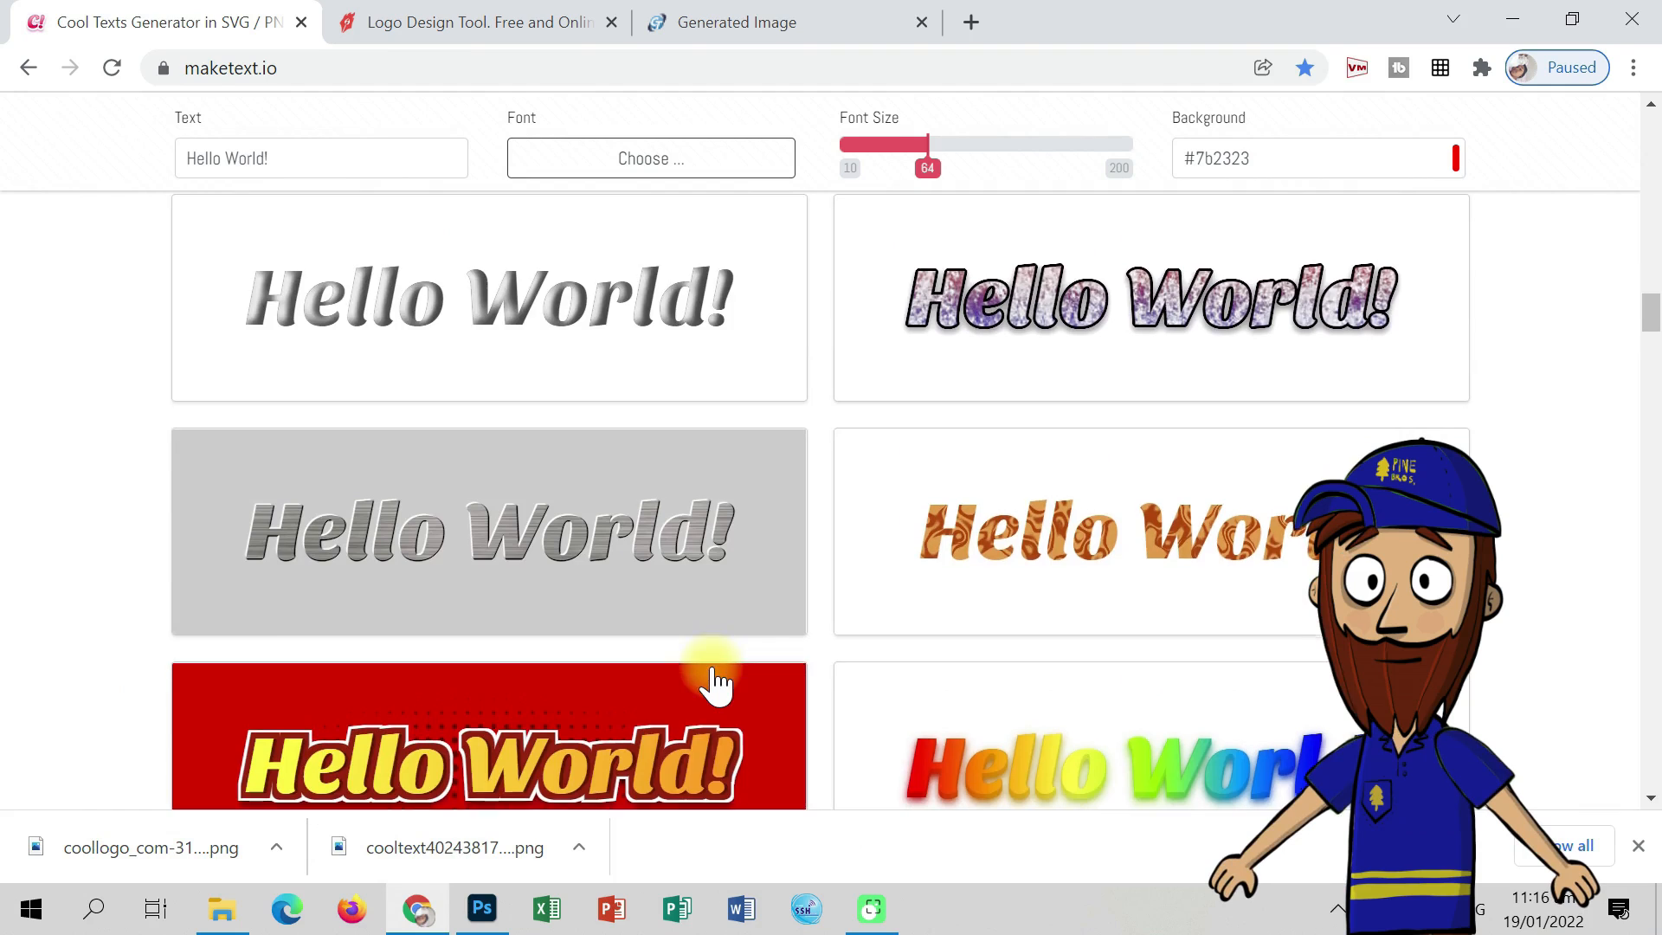
{"action": "scroll", "coordinate": [717, 684], "scroll_direction": "down", "scroll_amount": 1}
{"action": "scroll", "coordinate": [715, 684], "scroll_direction": "down", "scroll_amount": 1}
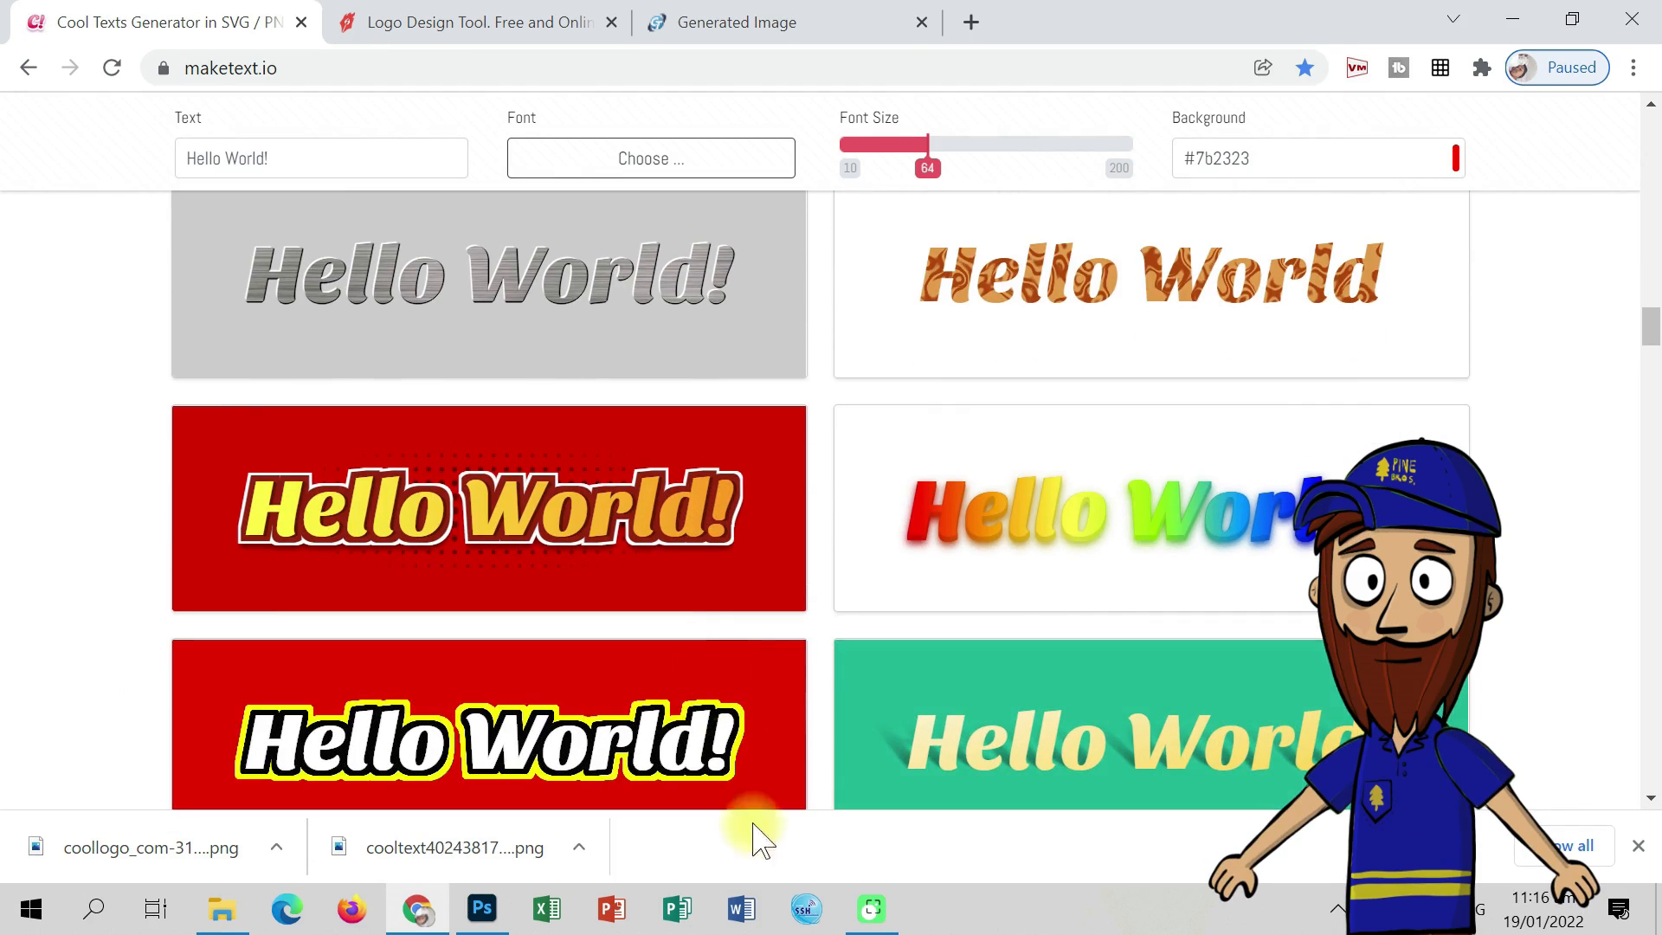
{"action": "left_click", "coordinate": [1074, 551]}
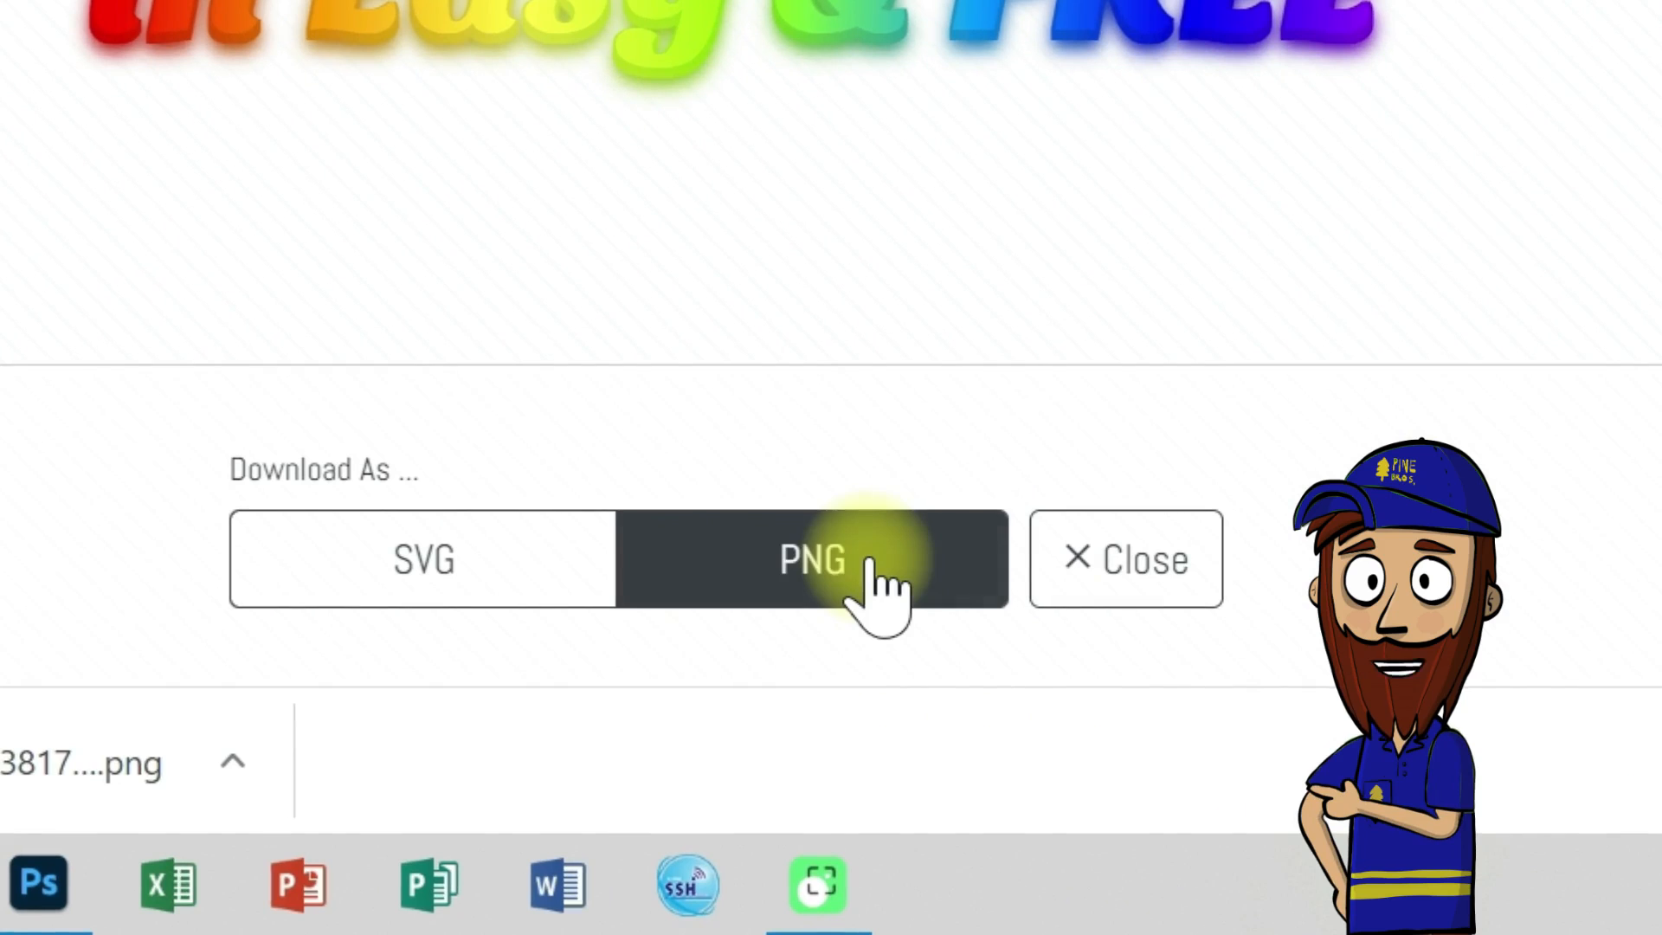
Generate the rainbow "in Easy & FREE" text as a PNG, save it to the Desktop and close the generated image.
{"action": "left_click", "coordinate": [809, 537]}
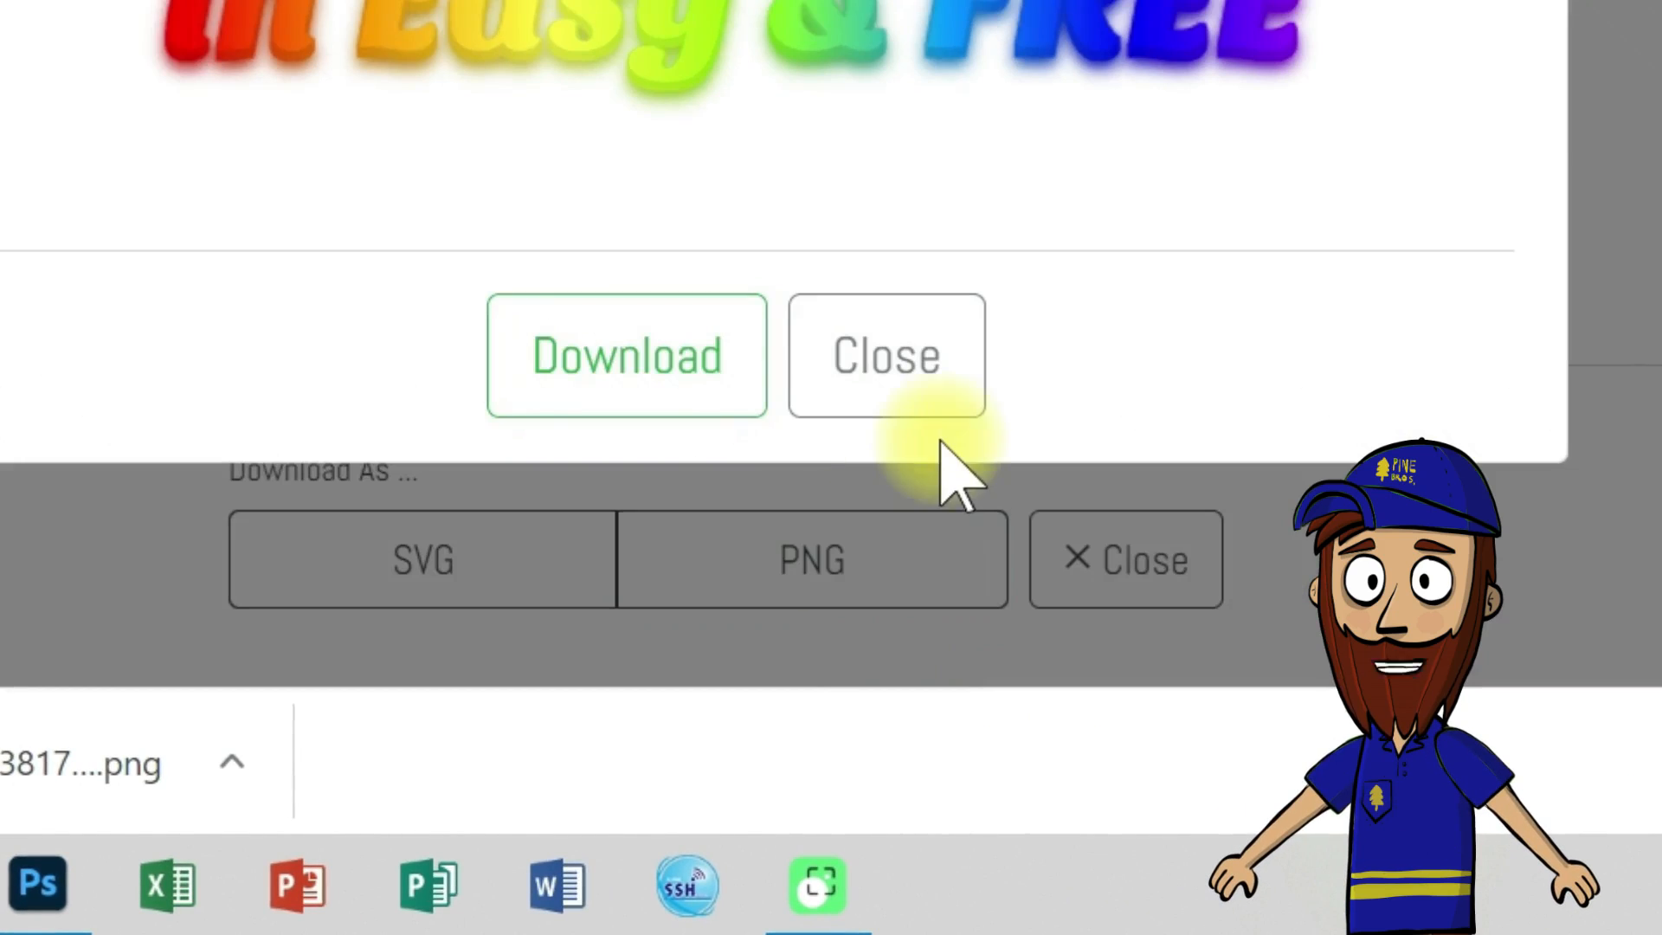
{"action": "left_click", "coordinate": [606, 325]}
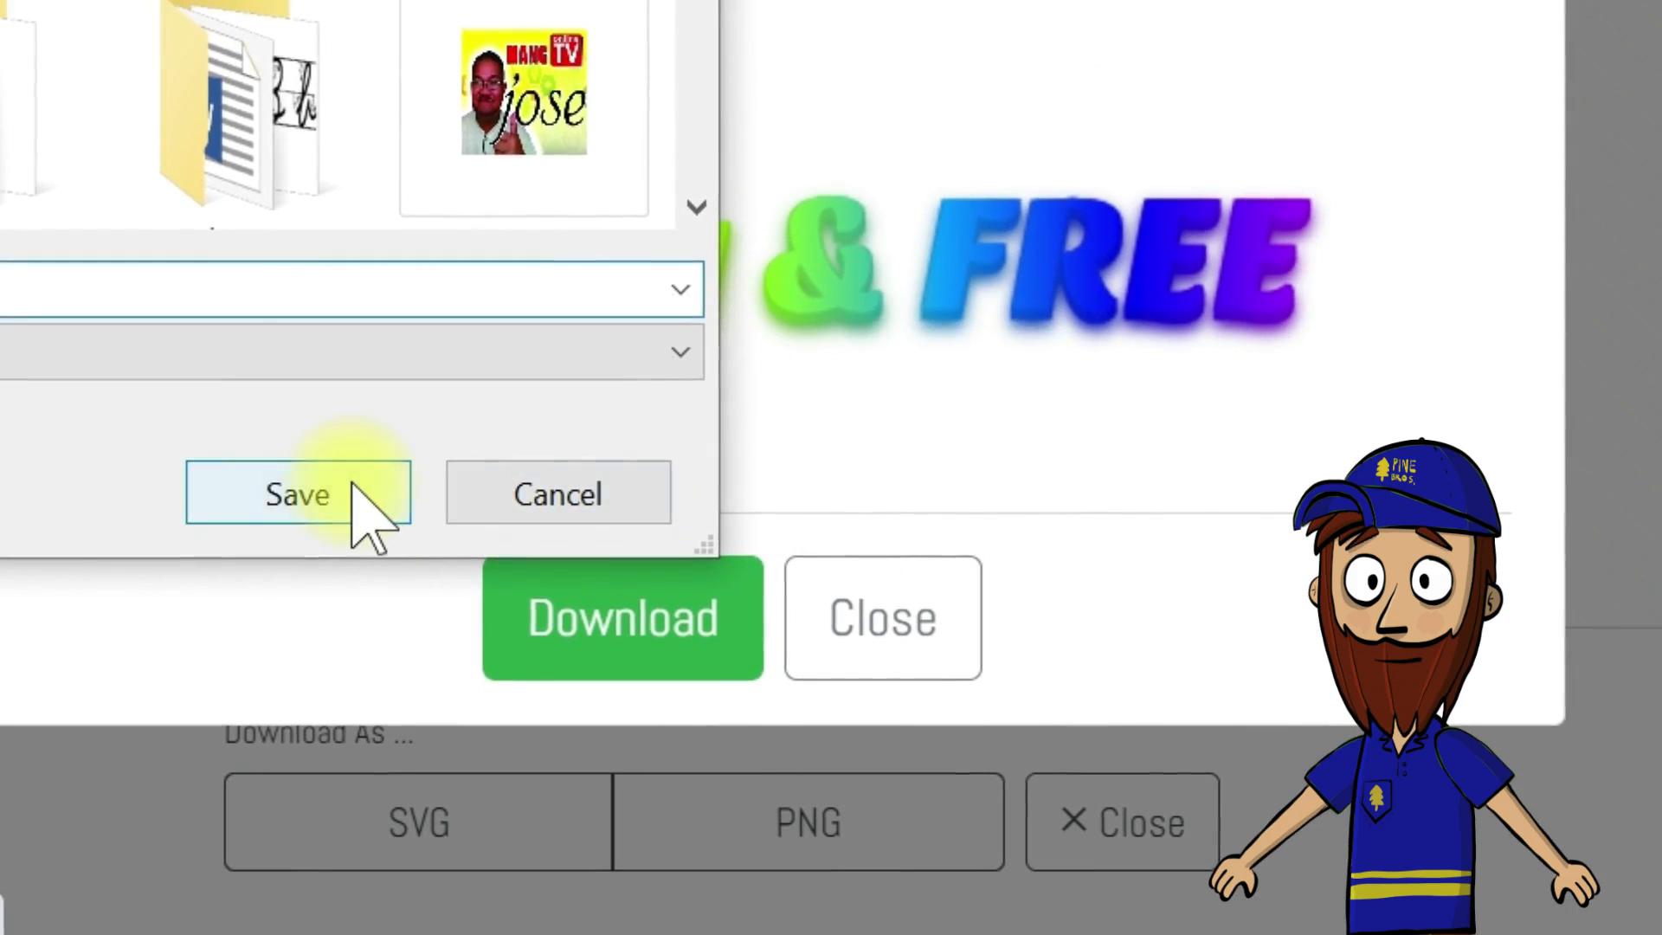
{"action": "left_click", "coordinate": [355, 489]}
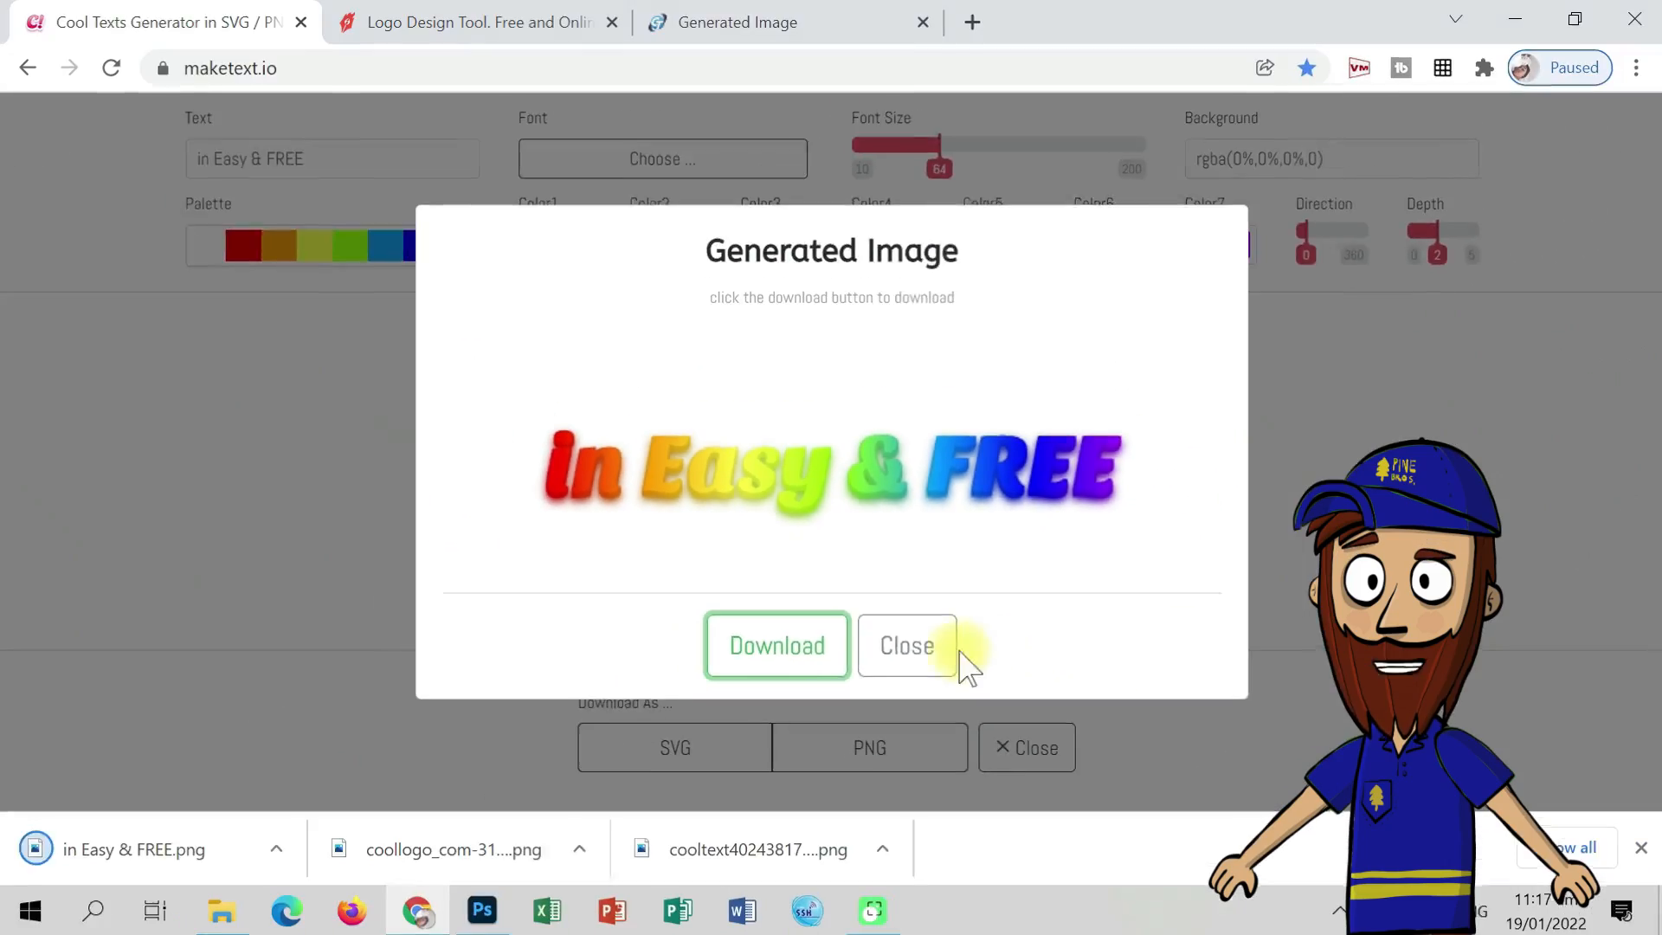
{"action": "left_click", "coordinate": [902, 606]}
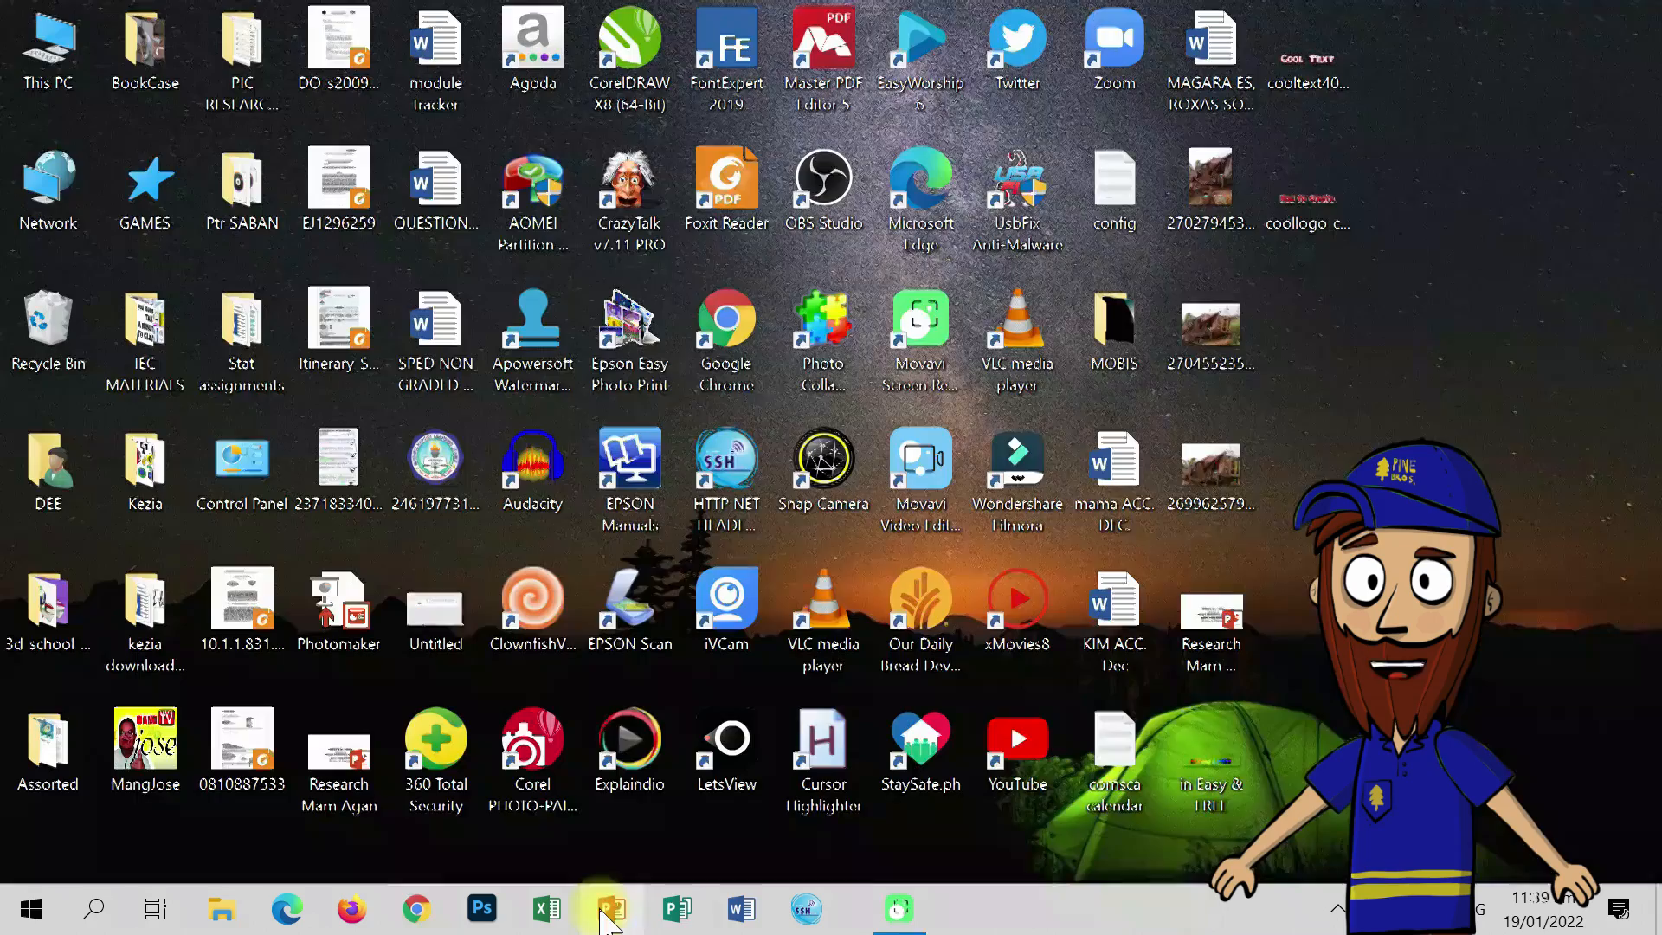
Open PowerPoint, create a blank presentation and apply the Blank layout to the first slide.
{"action": "left_click", "coordinate": [612, 909]}
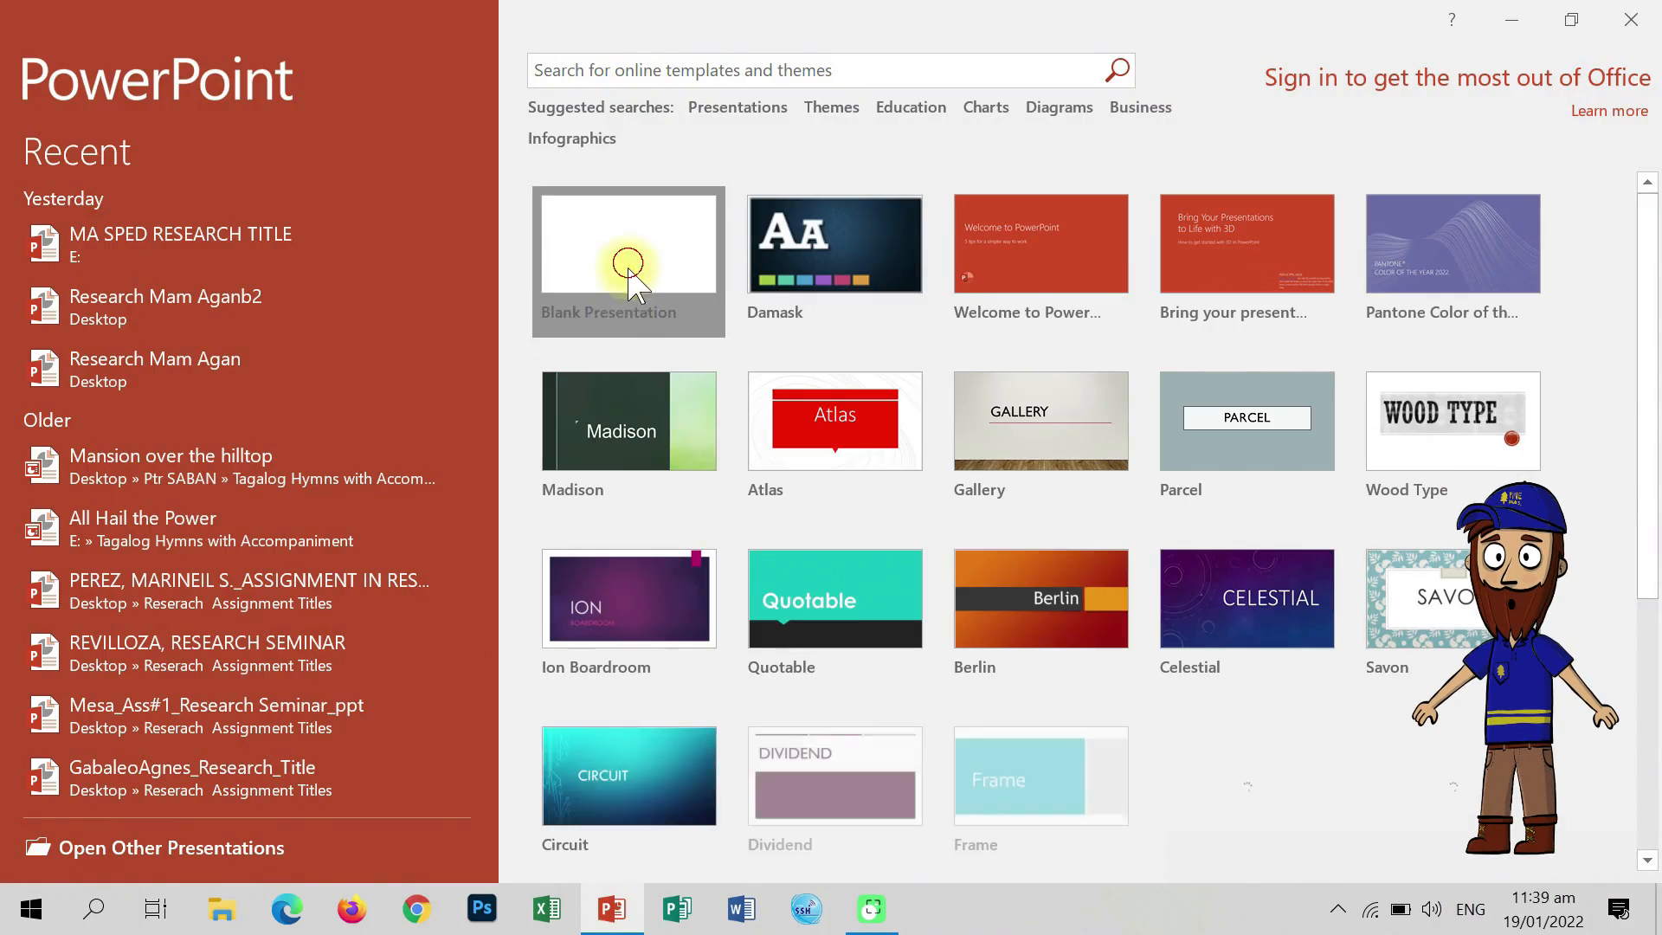
{"action": "left_click", "coordinate": [630, 271]}
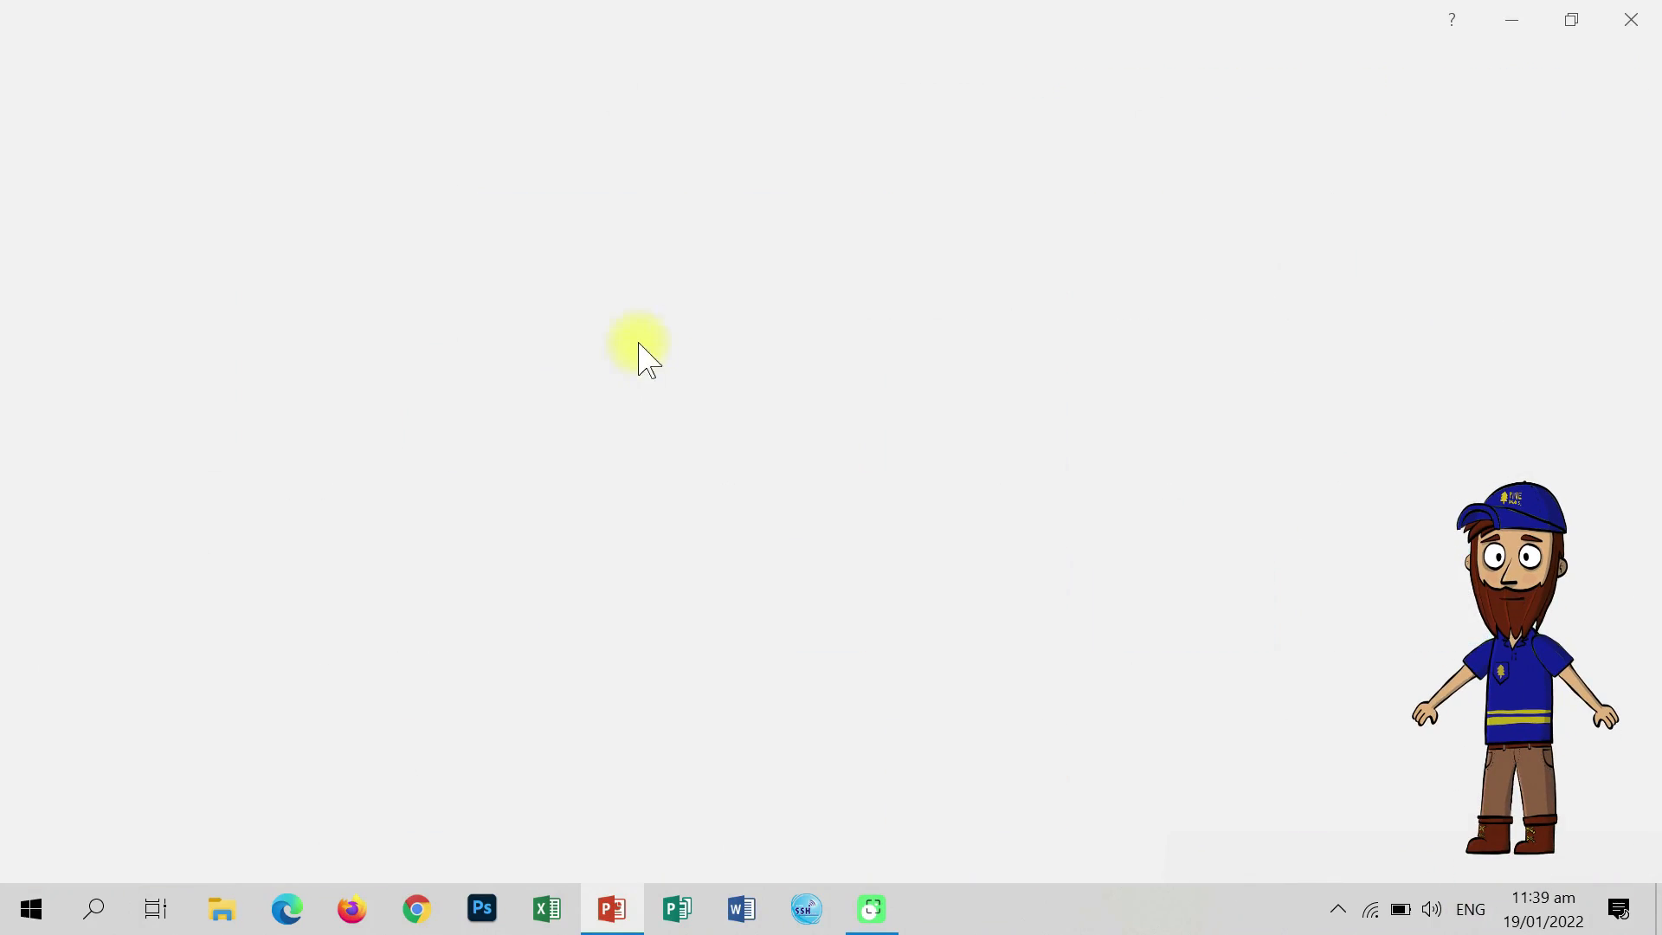
{"action": "right_click", "coordinate": [122, 267]}
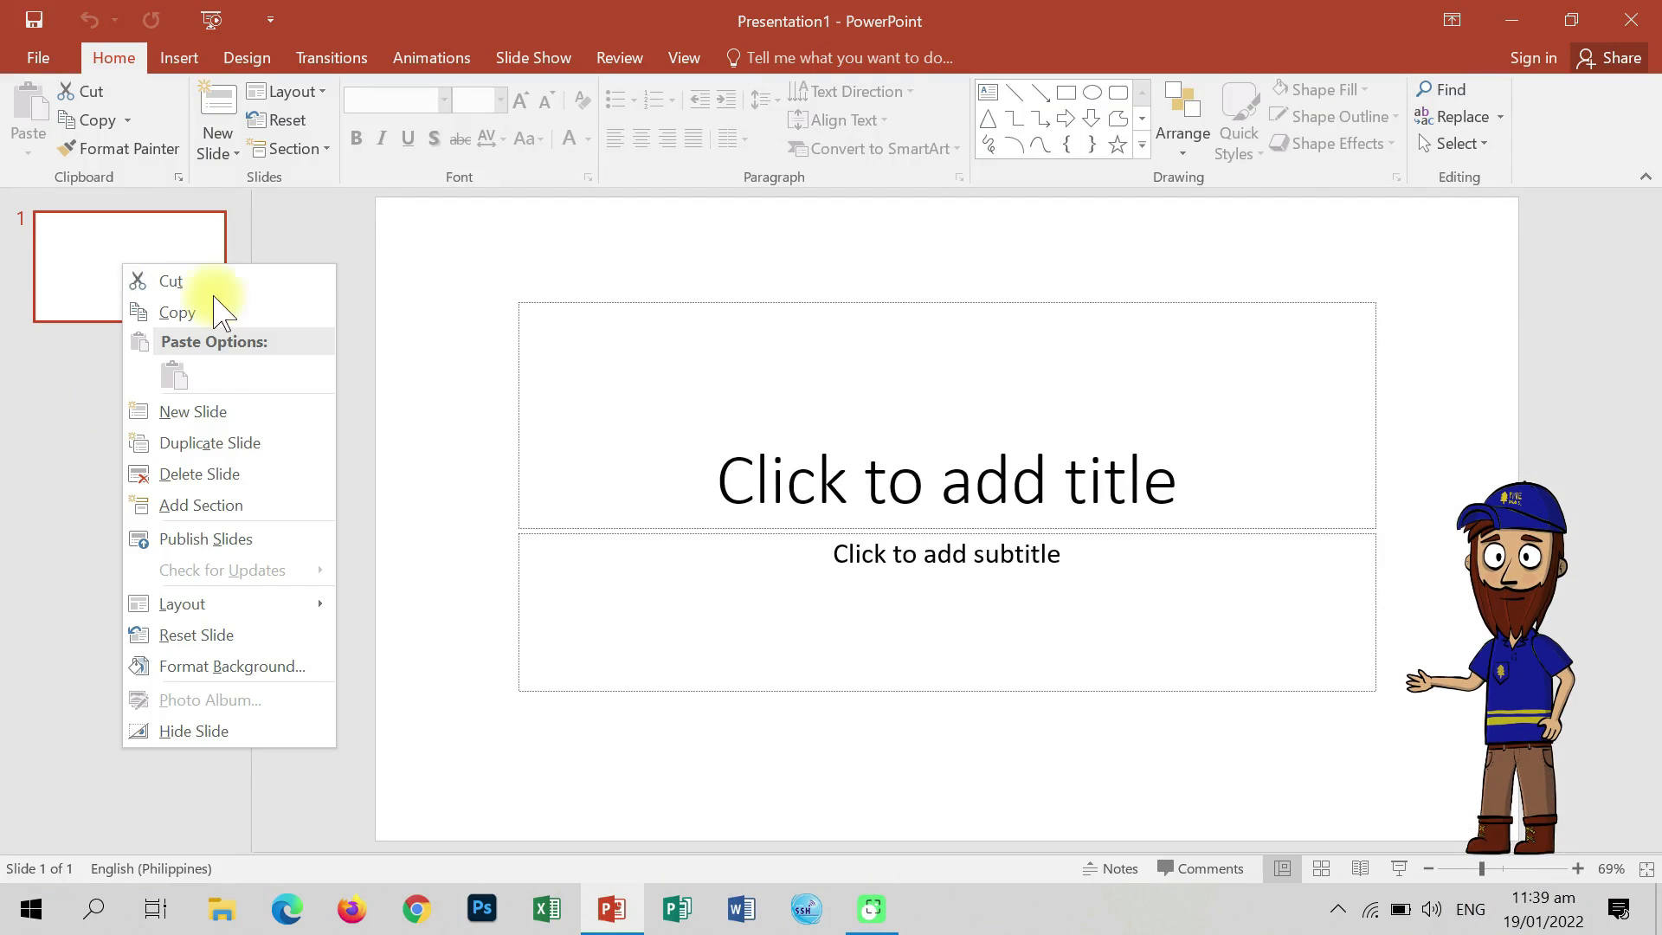
{"action": "mouse_move", "coordinate": [219, 612]}
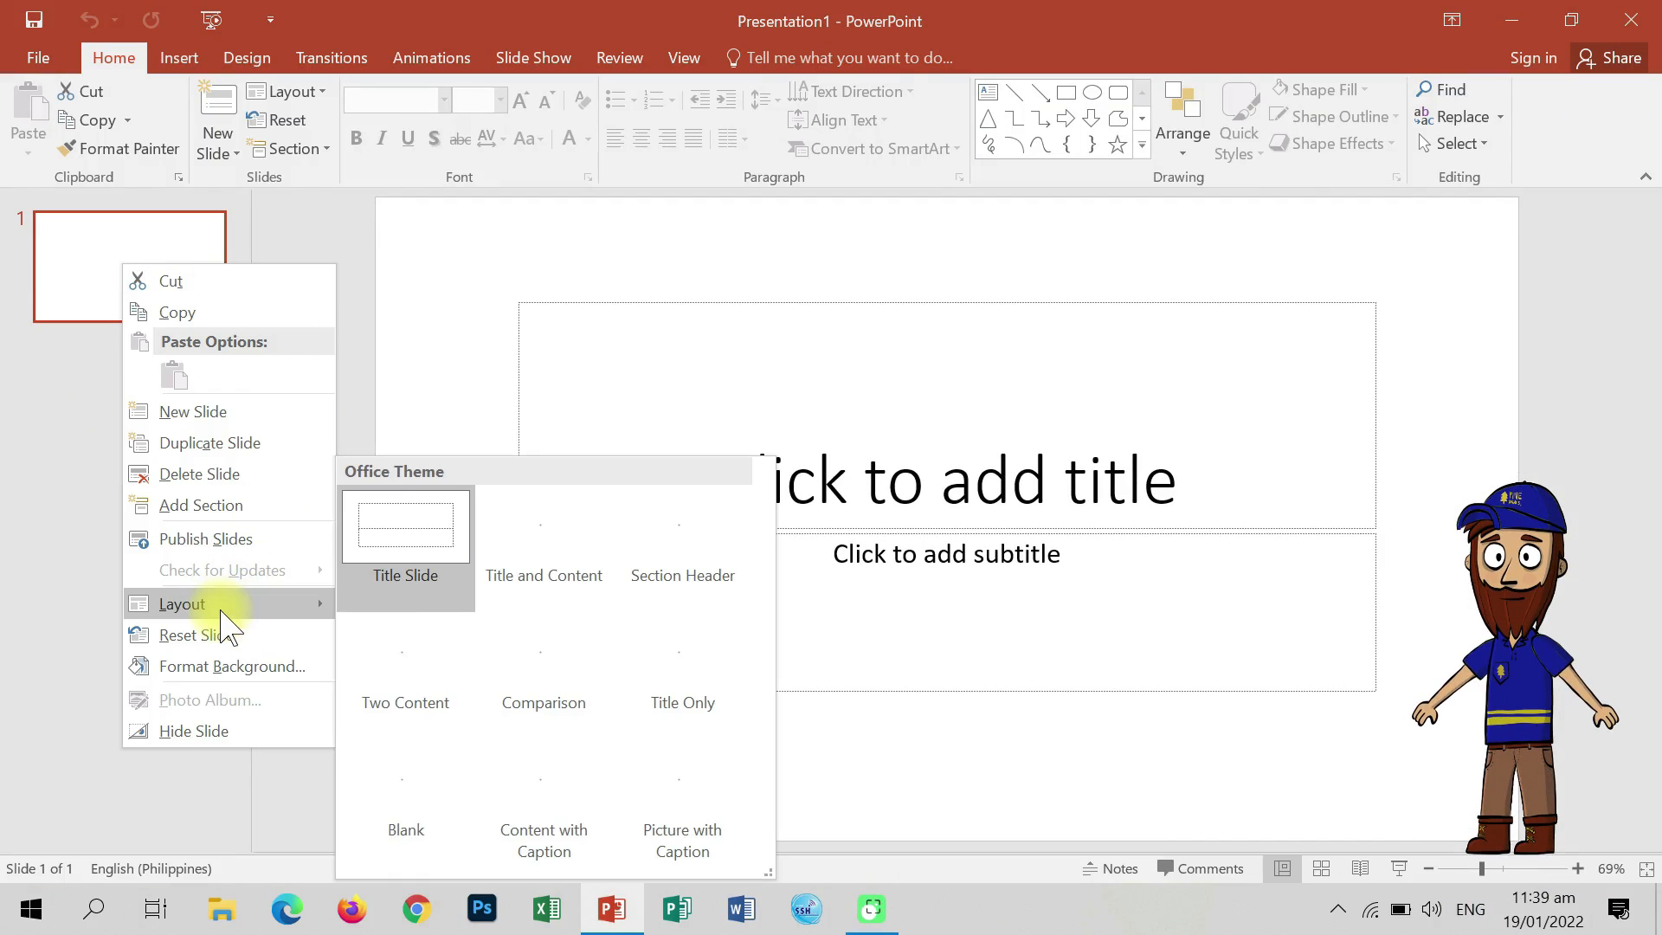
{"action": "left_click", "coordinate": [413, 805]}
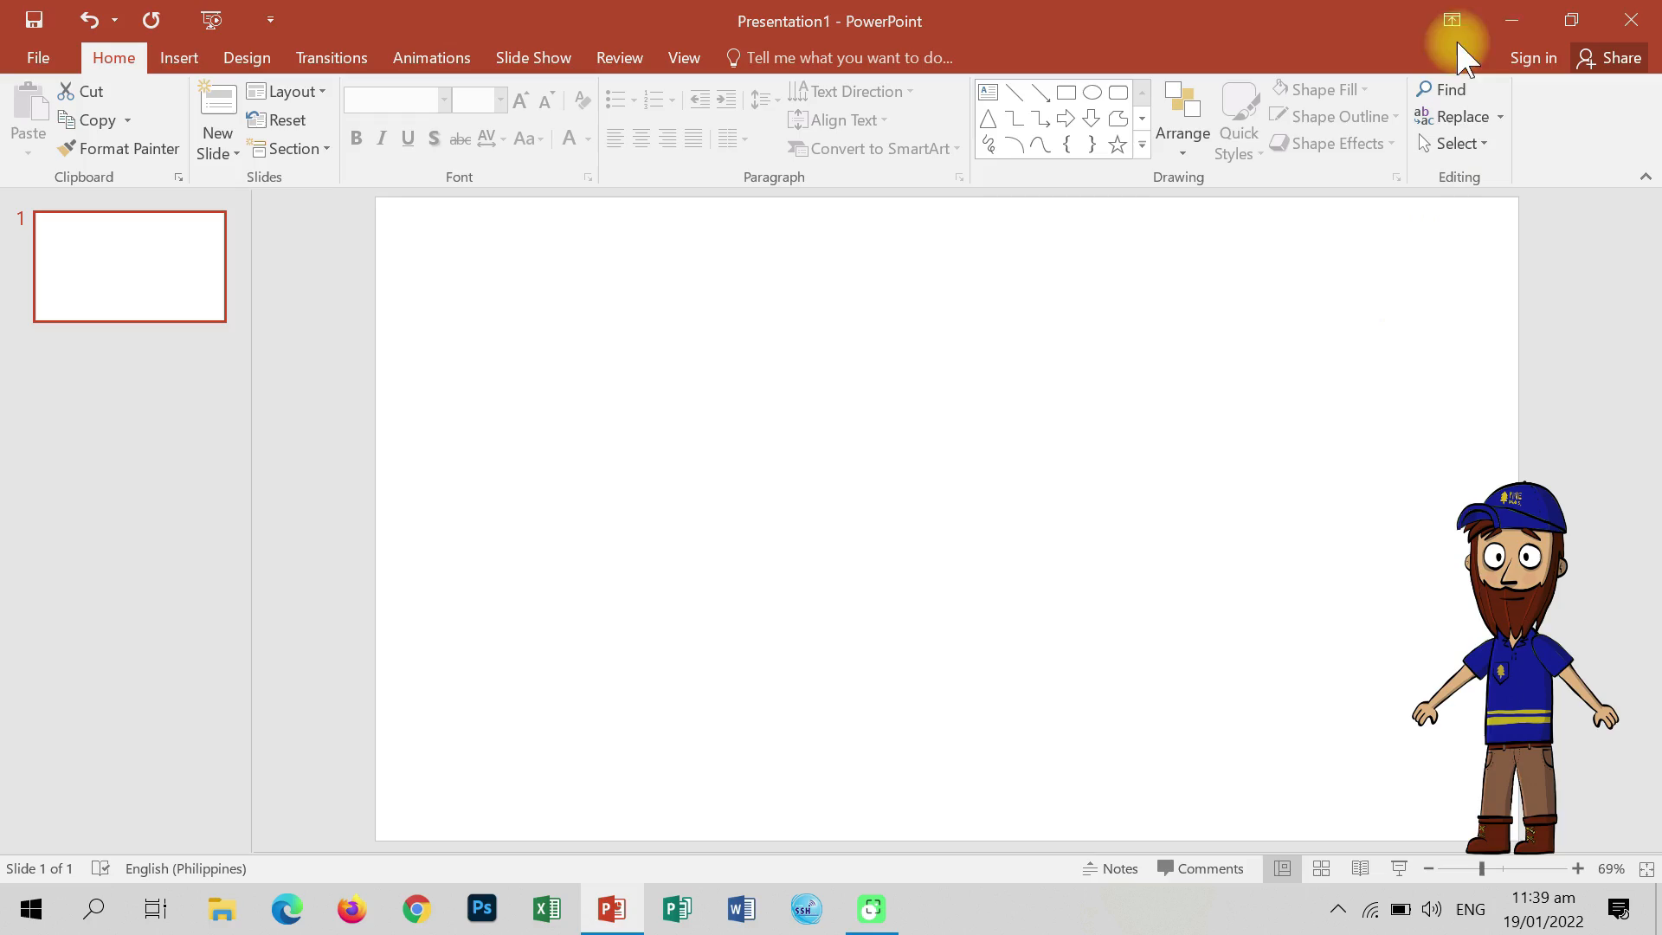
Insert the three downloaded text images, "in Easy & FREE", "Cool Text" and "How to Create", from the desktop onto the slide.
{"action": "left_click", "coordinate": [1513, 20]}
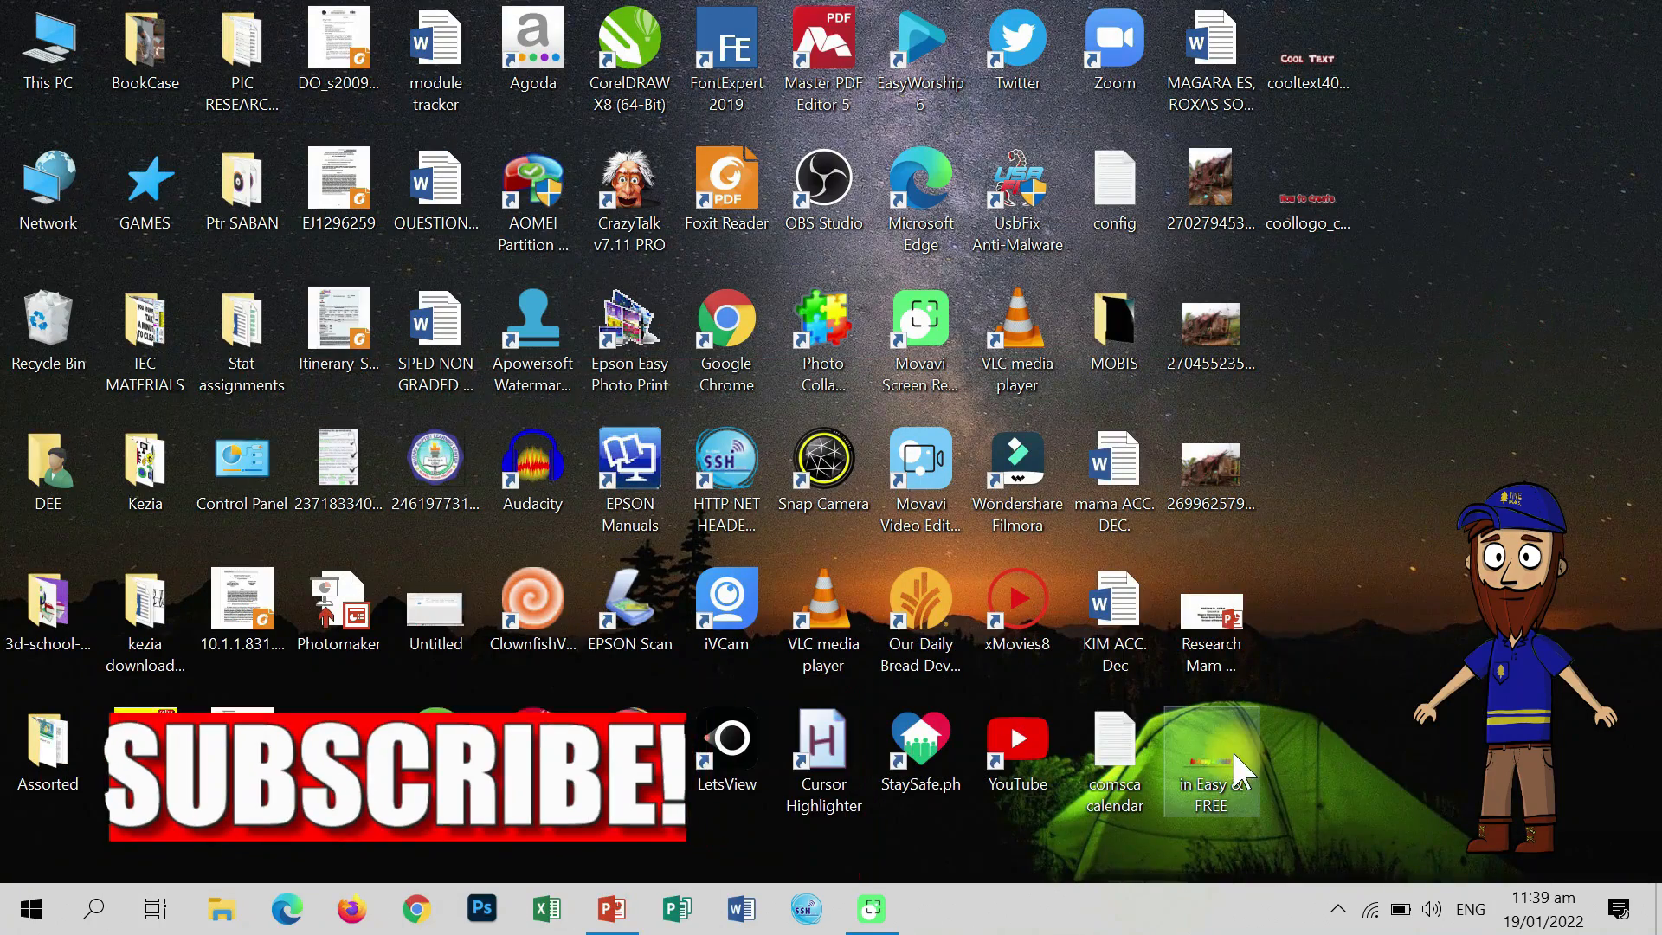
{"action": "left_click", "coordinate": [1233, 755]}
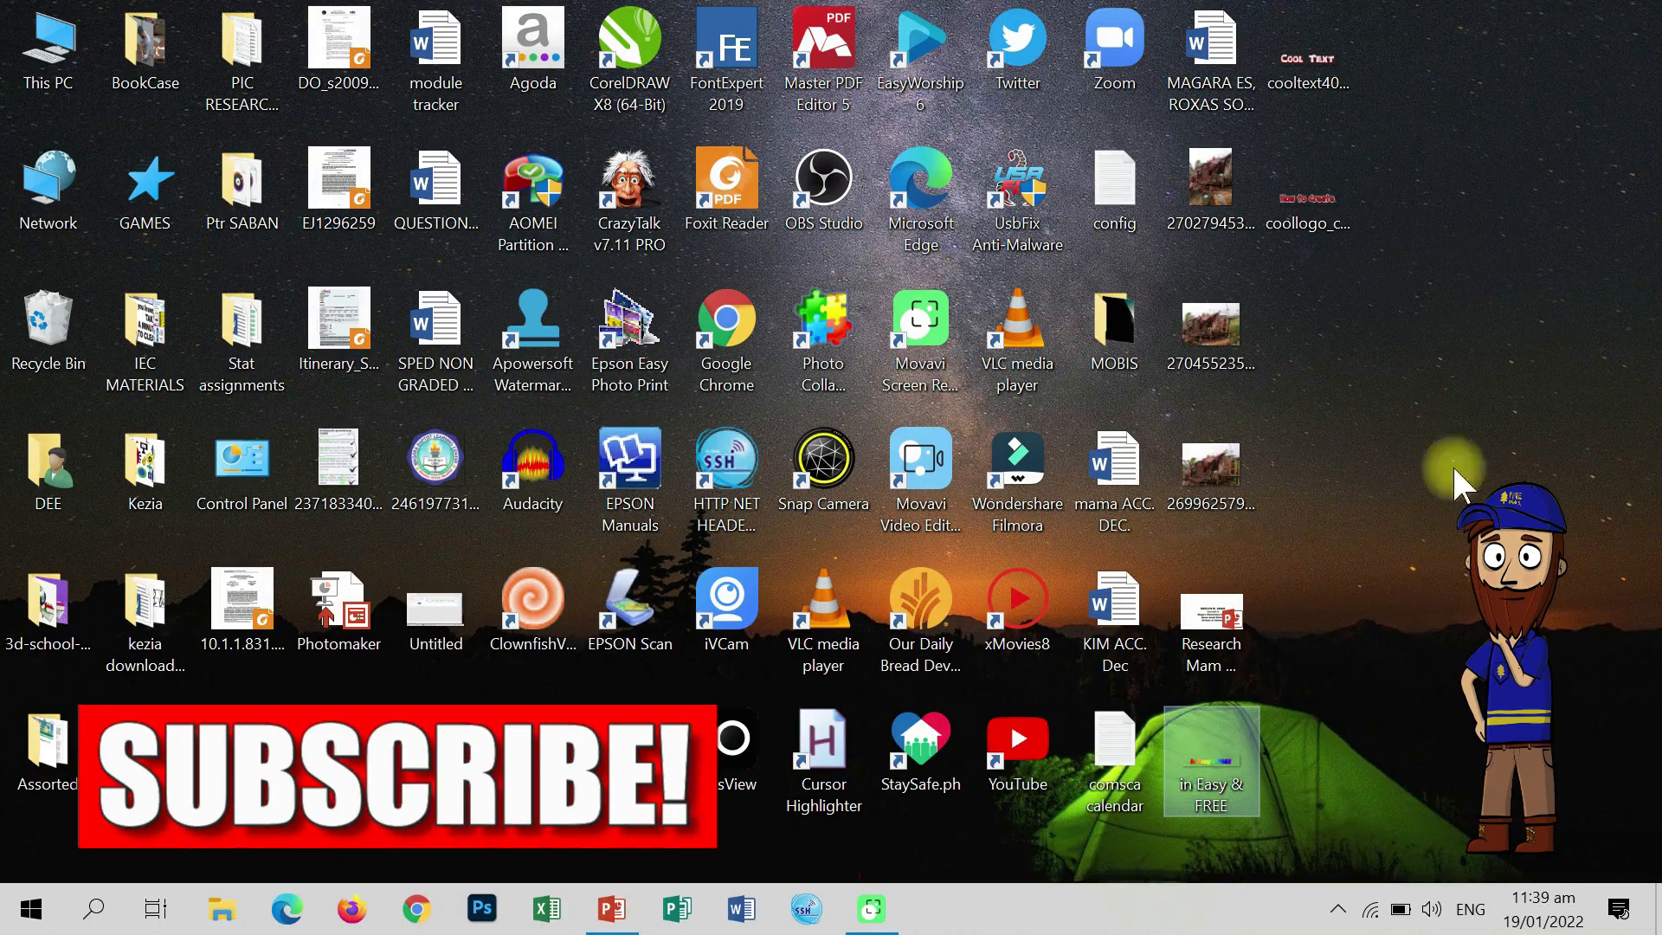
{"action": "left_click", "coordinate": [1332, 67], "text": "ctrl"}
{"action": "left_click_drag", "start_coordinate": [1219, 755], "coordinate": [459, 874]}
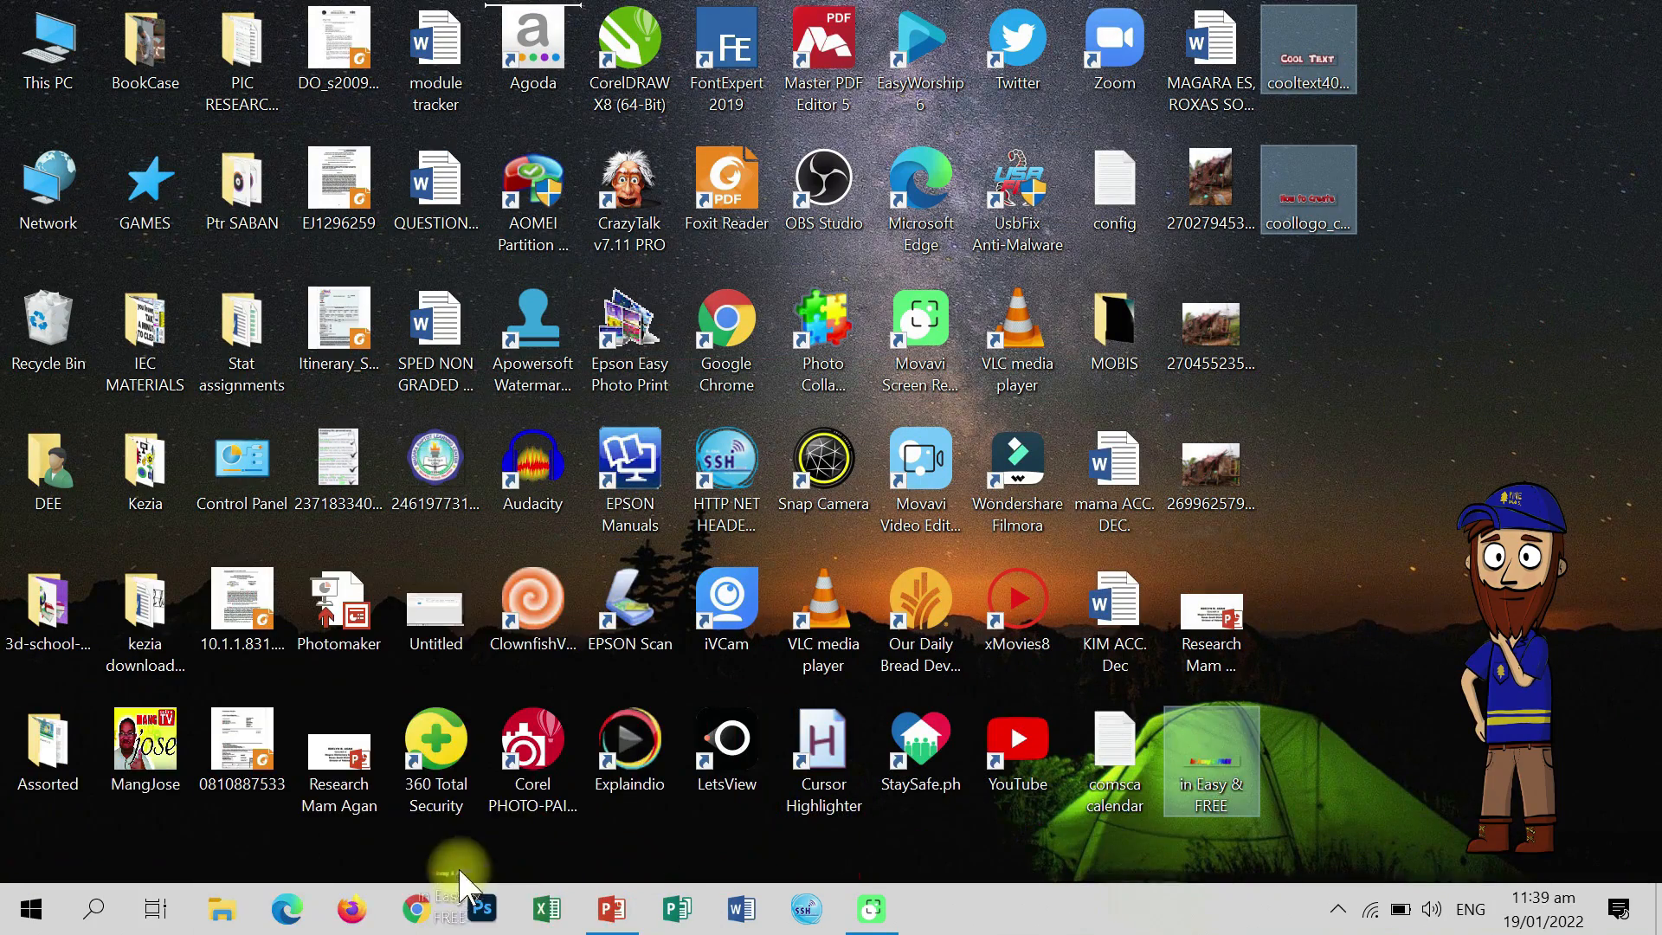
{"action": "left_click_drag", "start_coordinate": [621, 930], "coordinate": [621, 931]}
{"action": "left_click_drag", "start_coordinate": [775, 597], "coordinate": [775, 597]}
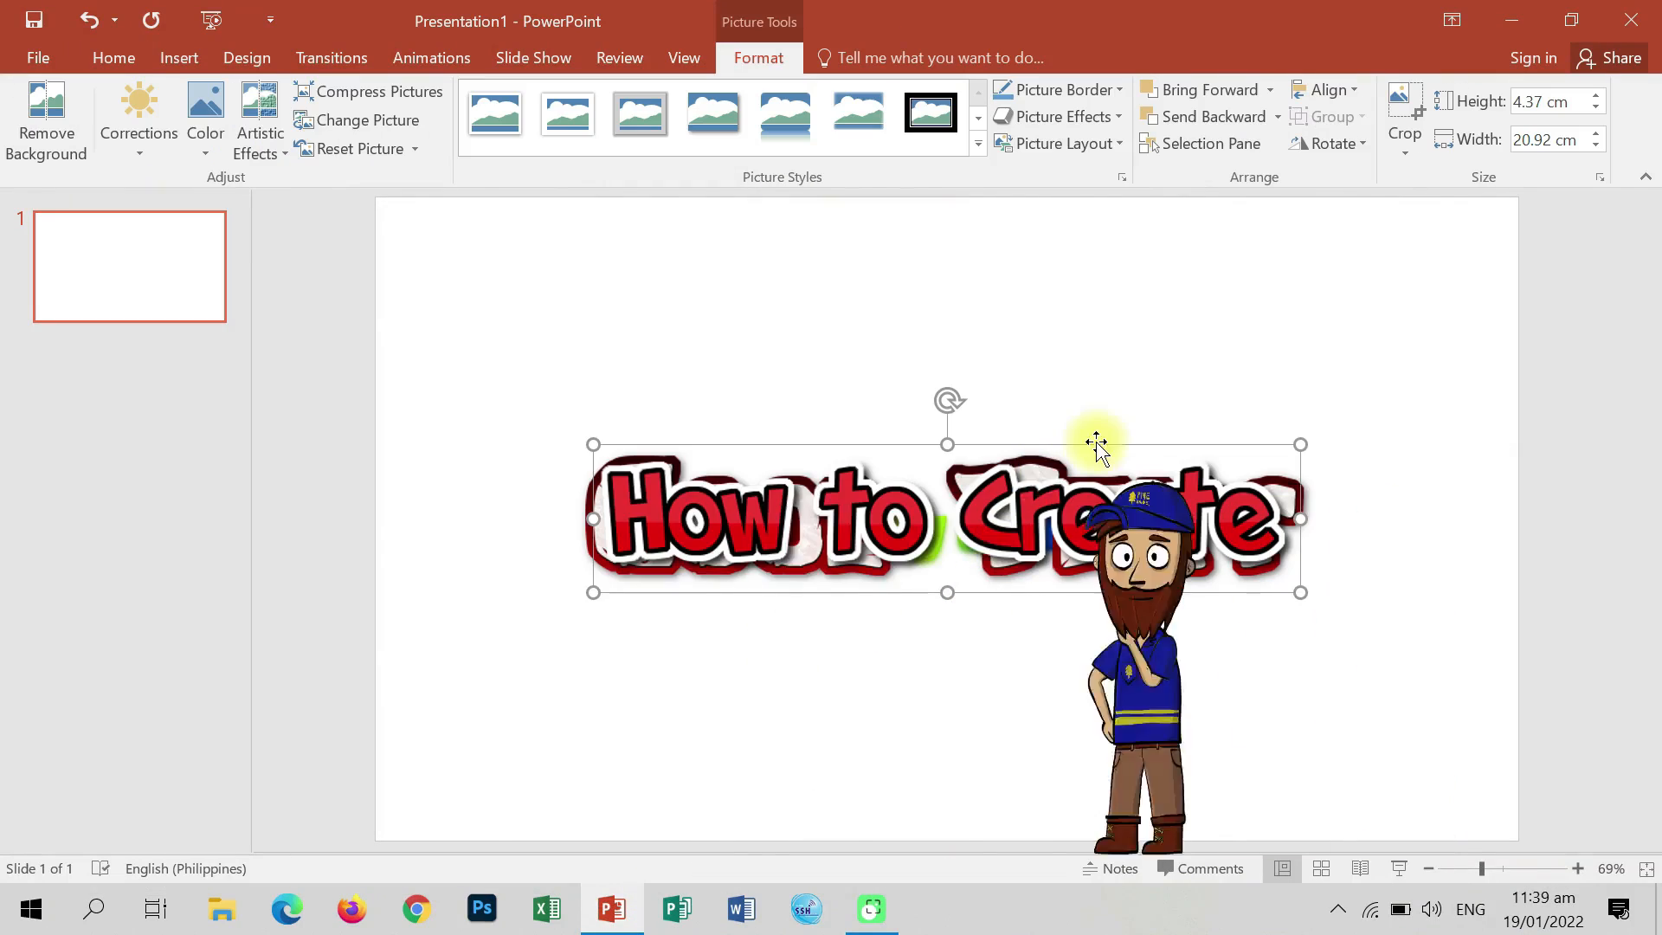
Separate the overlapping images, moving "How to Create" to the slide's upper part and "Cool Text" below it.
{"action": "left_click", "coordinate": [1028, 382]}
{"action": "left_click_drag", "start_coordinate": [1044, 501], "coordinate": [901, 333]}
{"action": "left_click_drag", "start_coordinate": [1043, 563], "coordinate": [948, 677]}
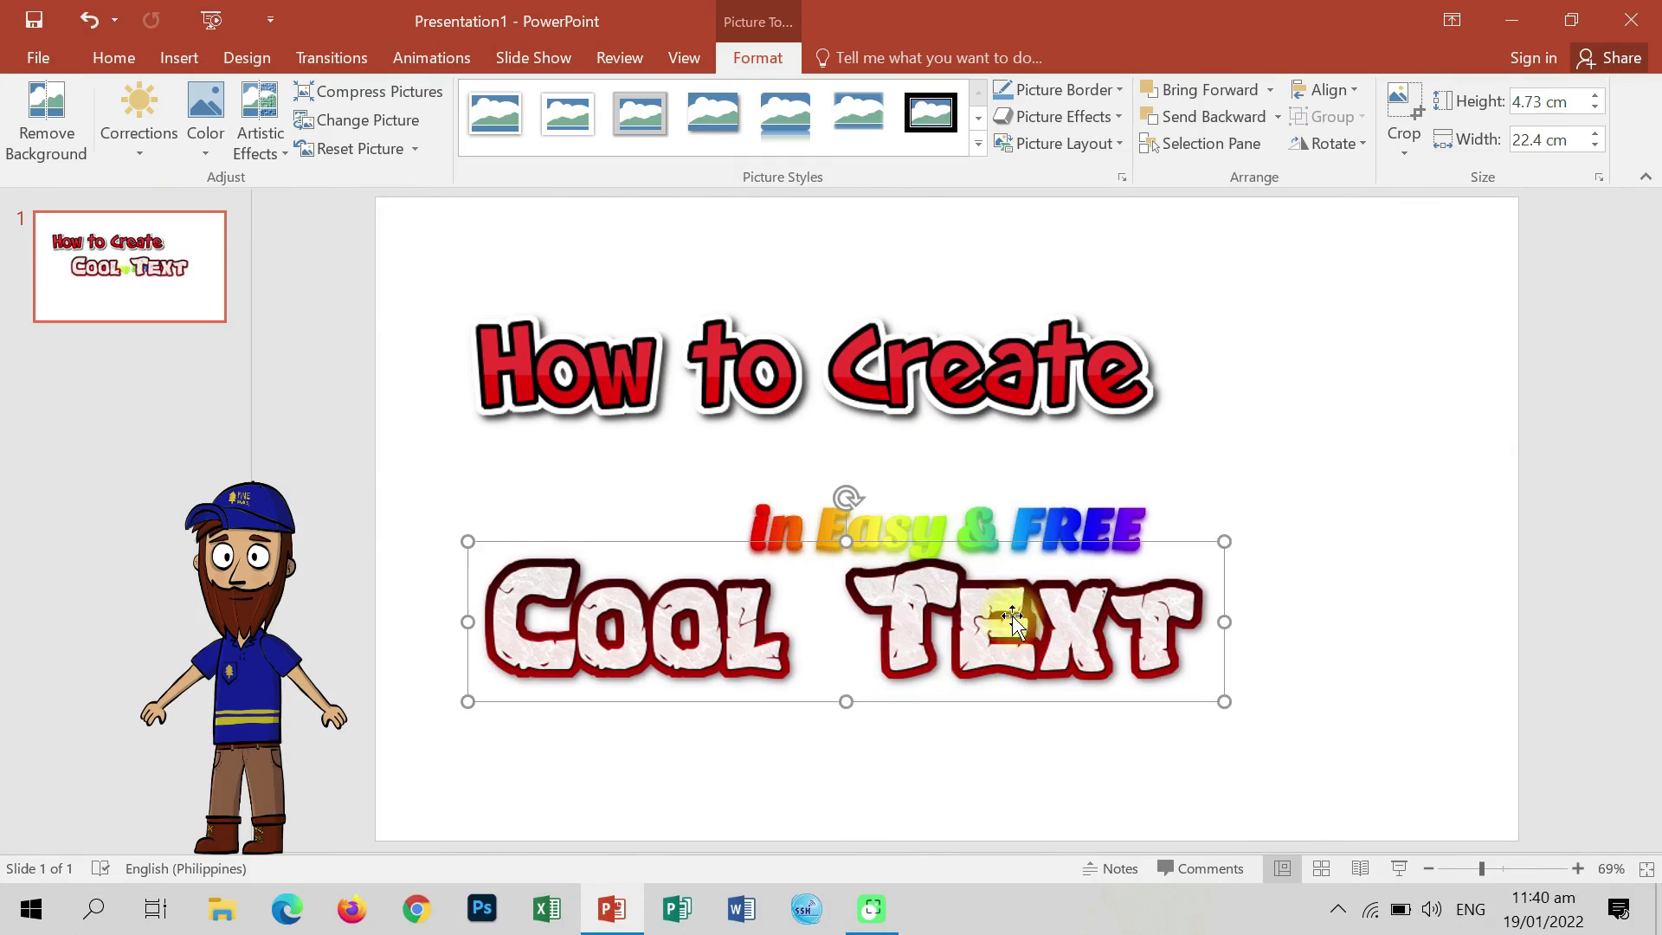
Stack the three text images closely, with "How to Create" above "Cool Text" and the rainbow "in Easy & FREE" centred underneath.
{"action": "left_click_drag", "start_coordinate": [1048, 472], "coordinate": [978, 706]}
{"action": "left_click_drag", "start_coordinate": [972, 623], "coordinate": [955, 345]}
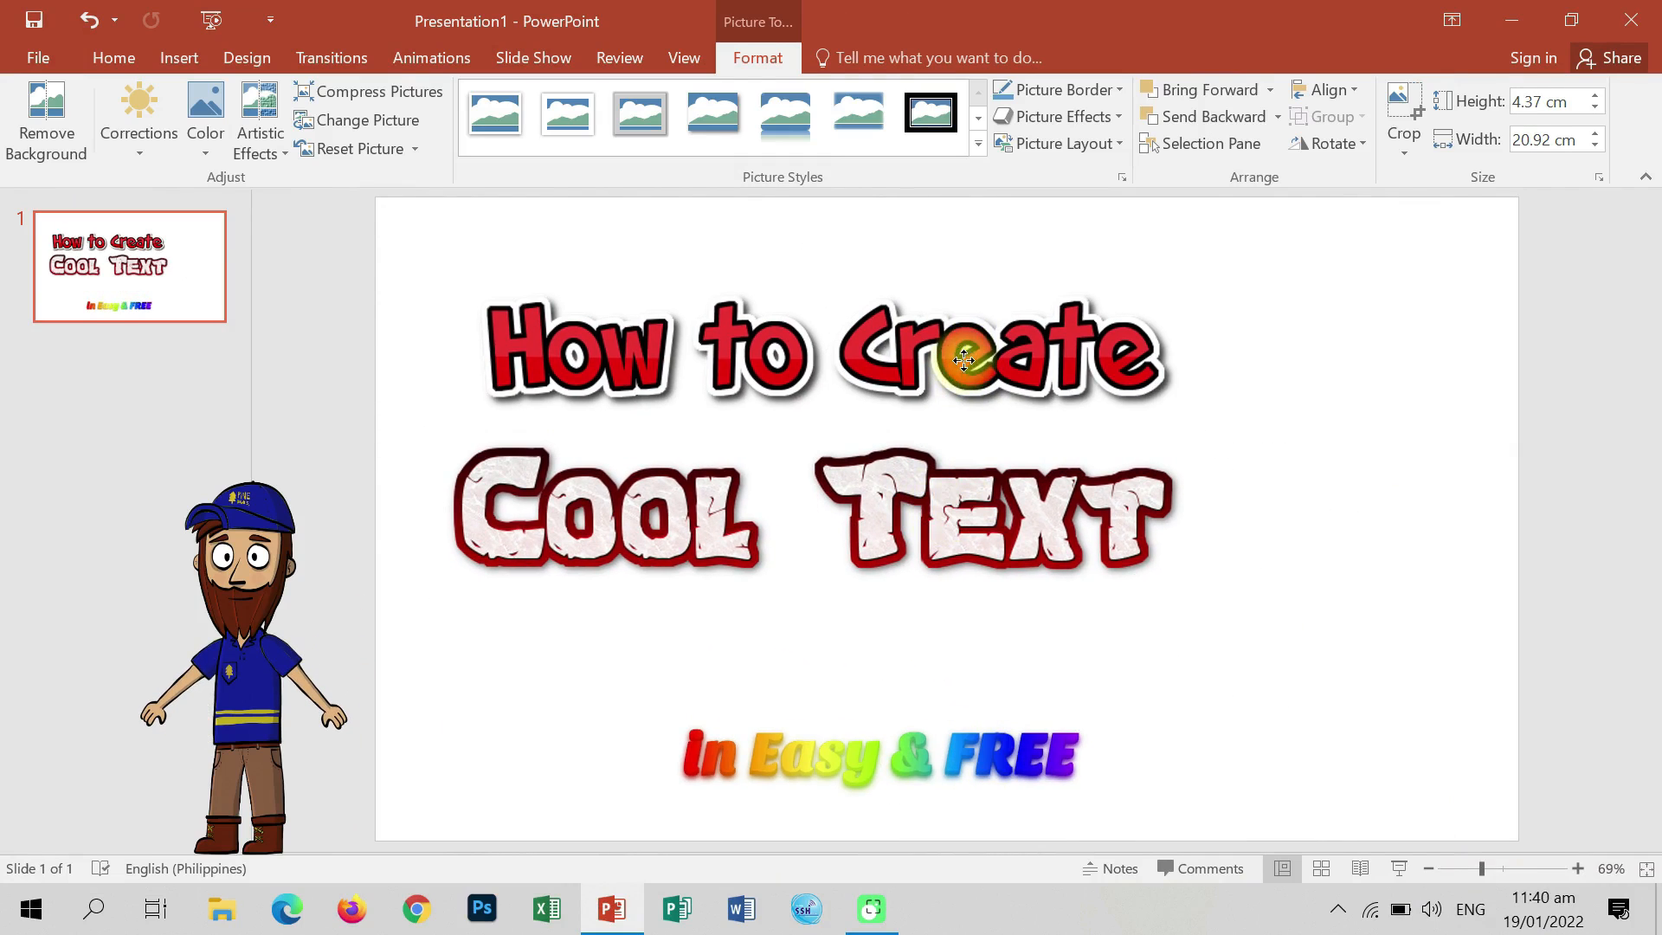
{"action": "left_click_drag", "start_coordinate": [957, 512], "coordinate": [957, 497]}
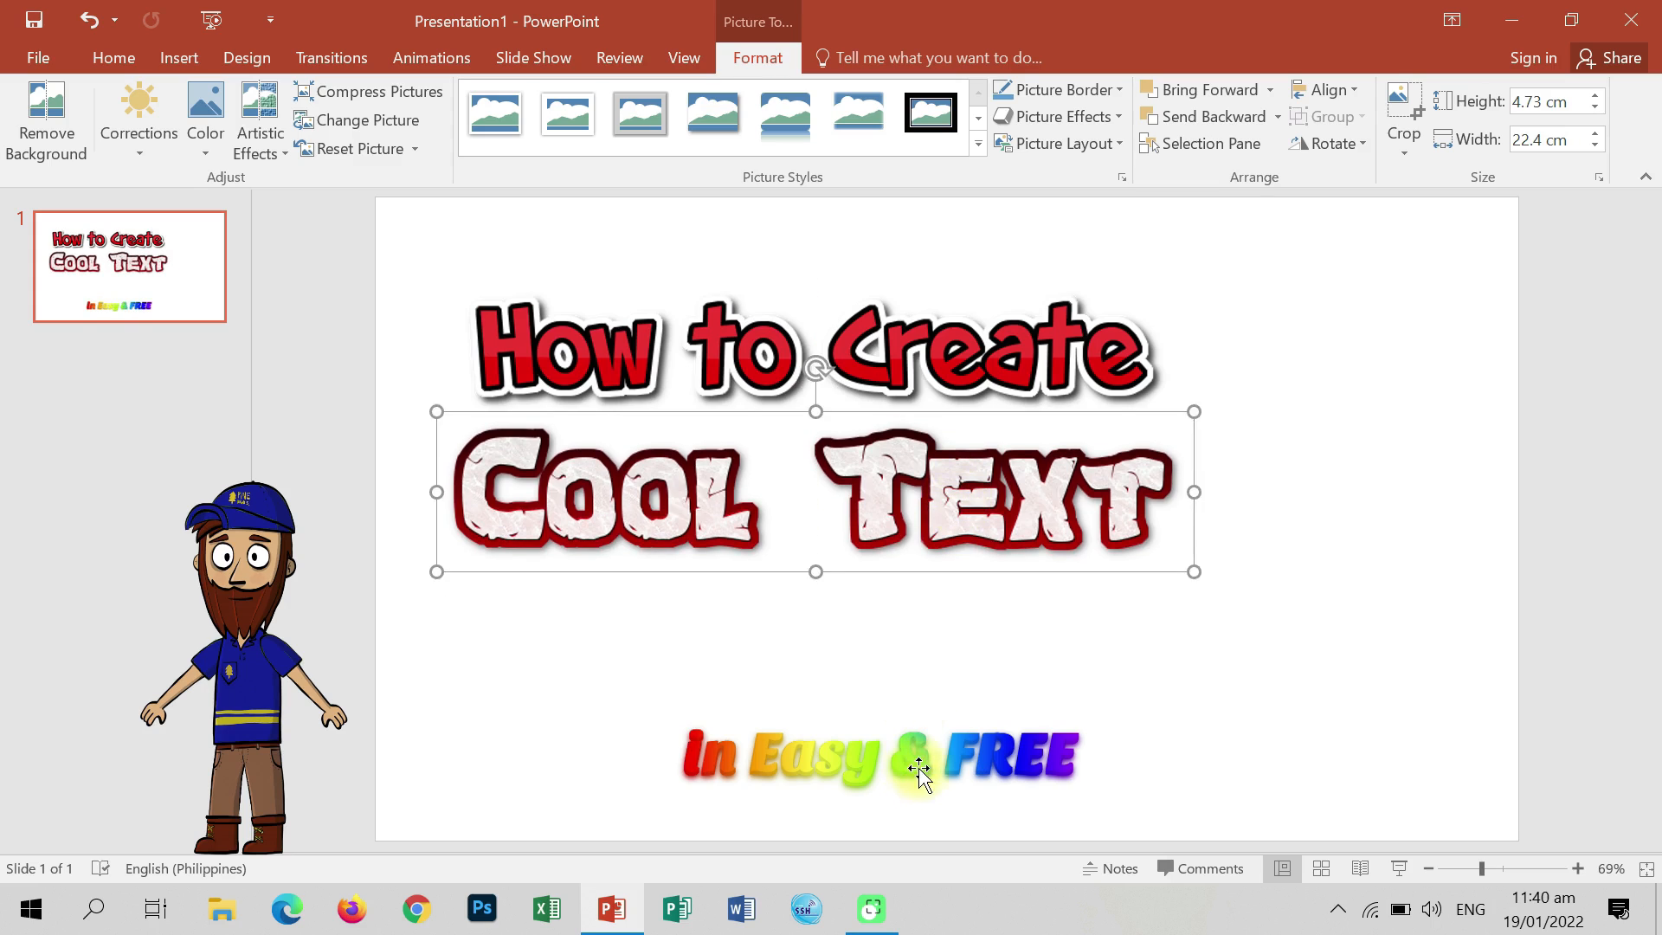
{"action": "left_click_drag", "start_coordinate": [921, 768], "coordinate": [836, 628]}
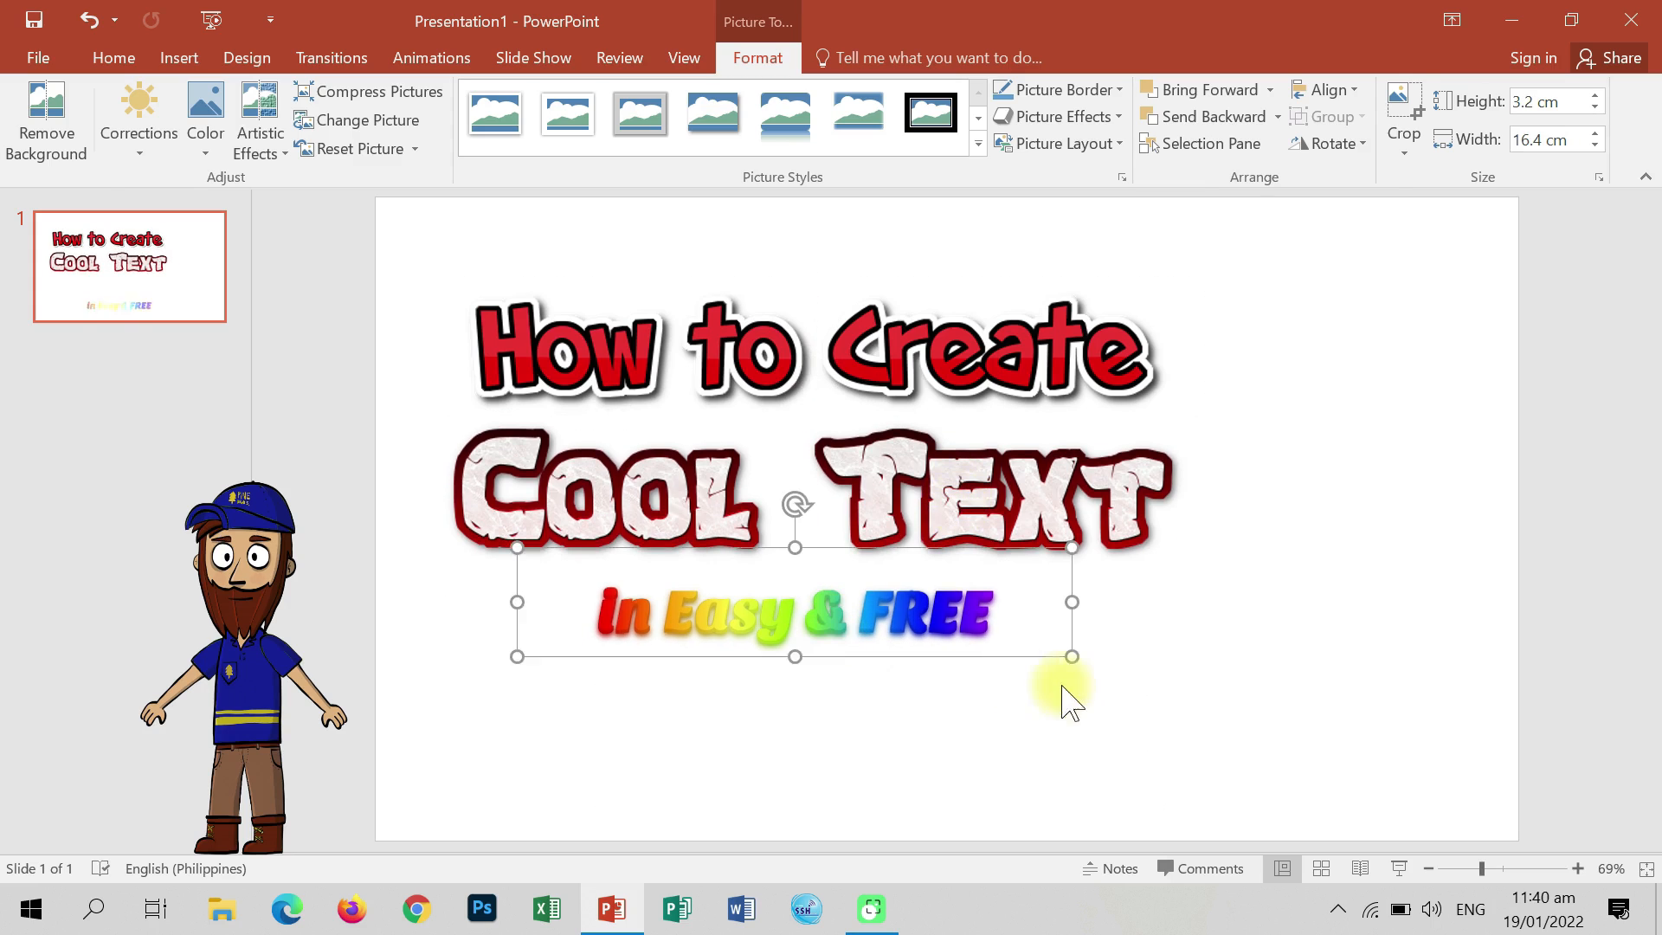
{"action": "left_click", "coordinate": [1173, 703]}
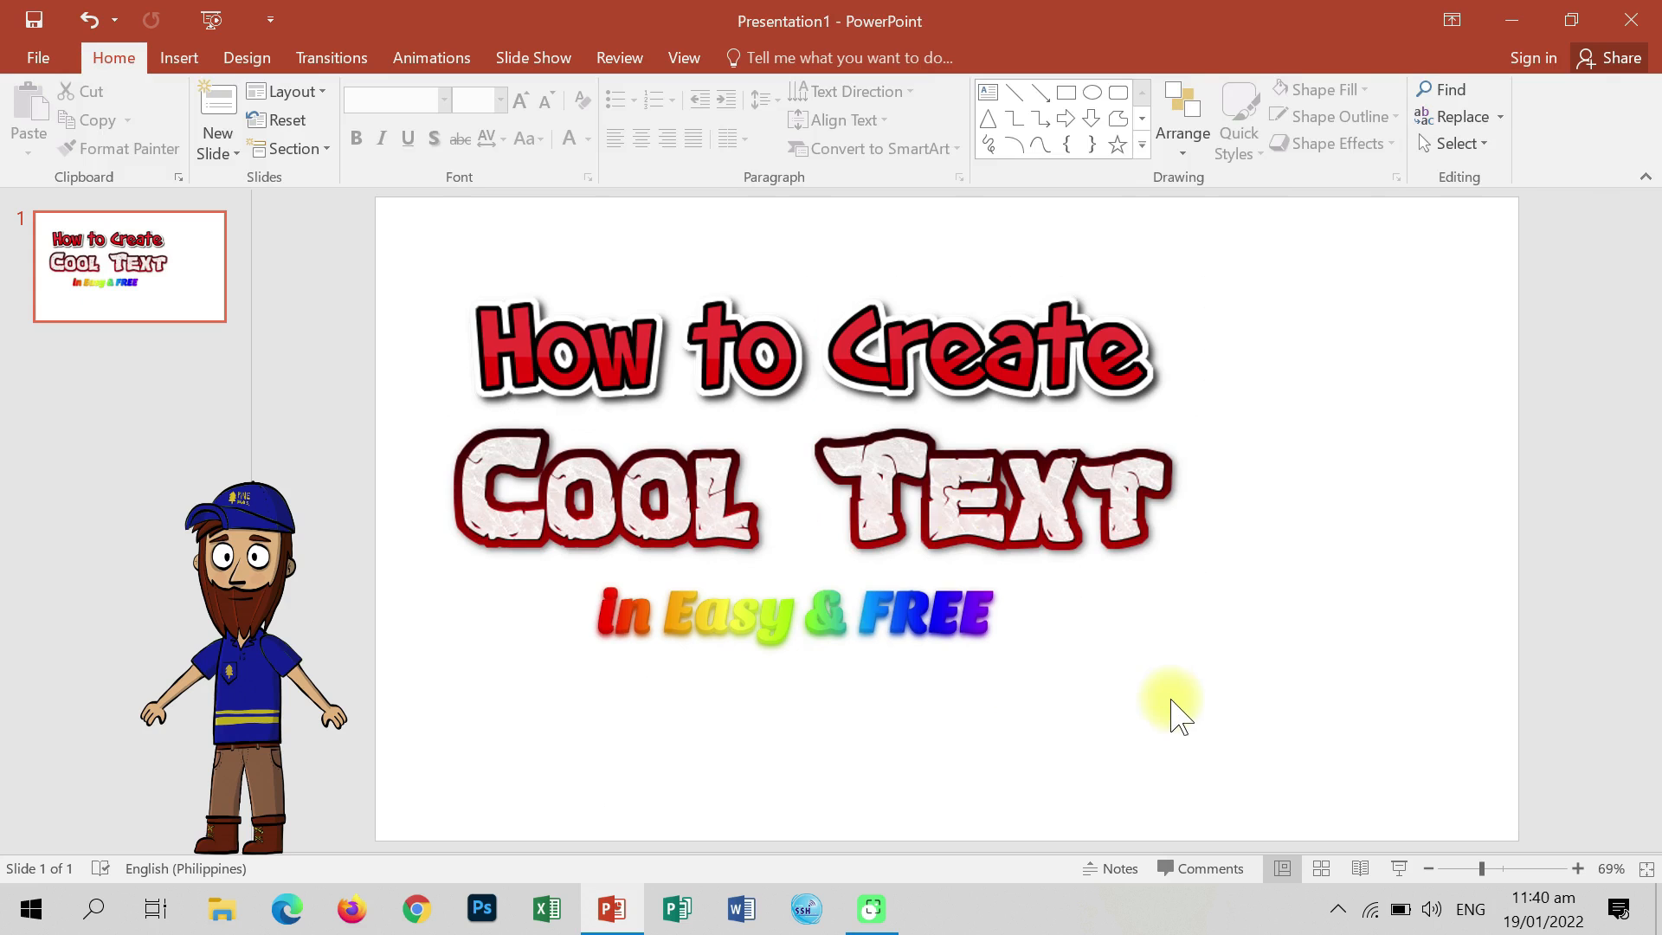
Switch to File Explorer and insert the cut-out thinking-pose photo 20210920_165719 from the Photos folder onto the PowerPoint slide.
{"action": "scroll", "coordinate": [1169, 703], "scroll_direction": "down", "scroll_amount": 1}
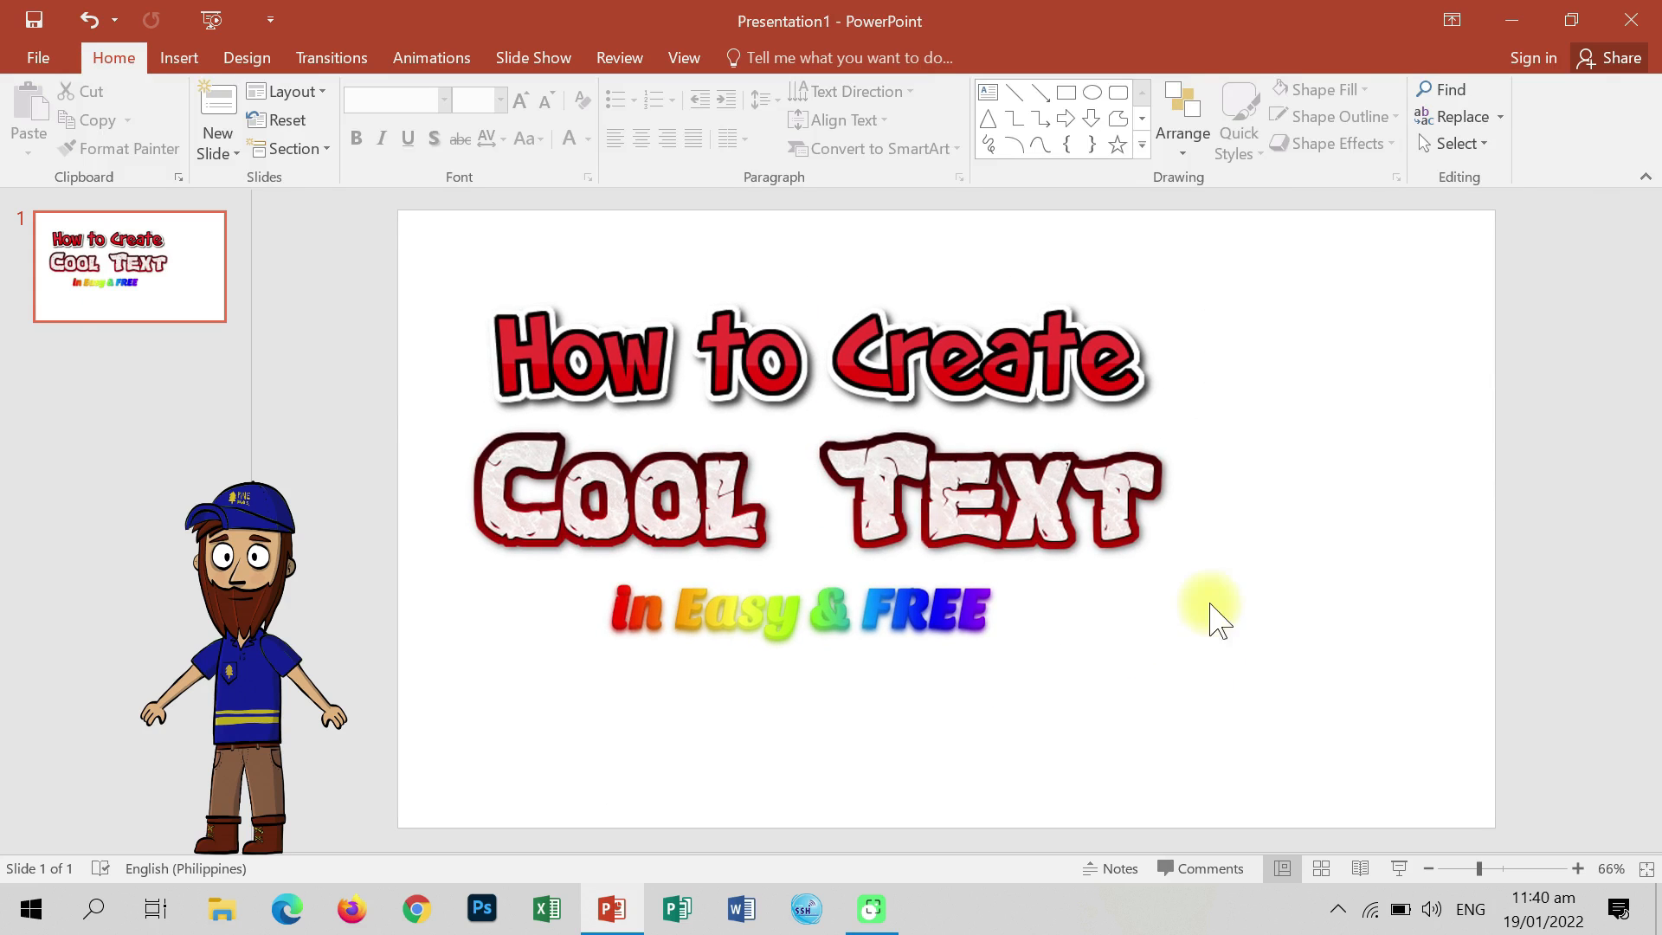
{"action": "key", "text": "alt+Tab"}
{"action": "left_click", "coordinate": [883, 518]}
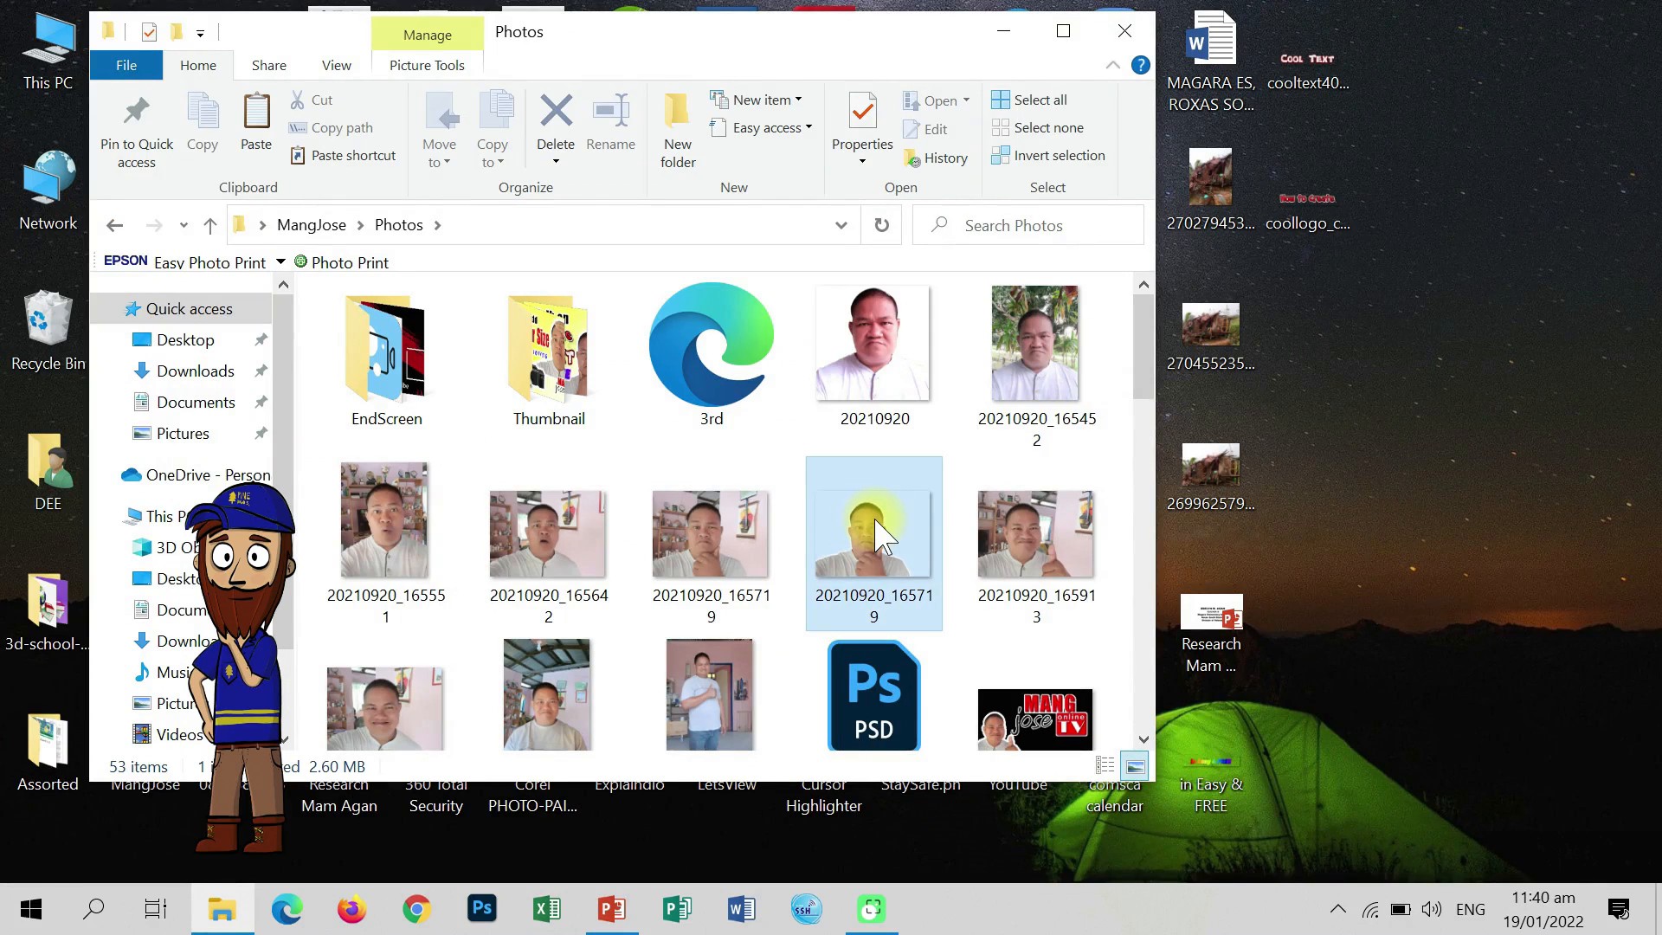
{"action": "left_click_drag", "start_coordinate": [880, 529], "coordinate": [1125, 701]}
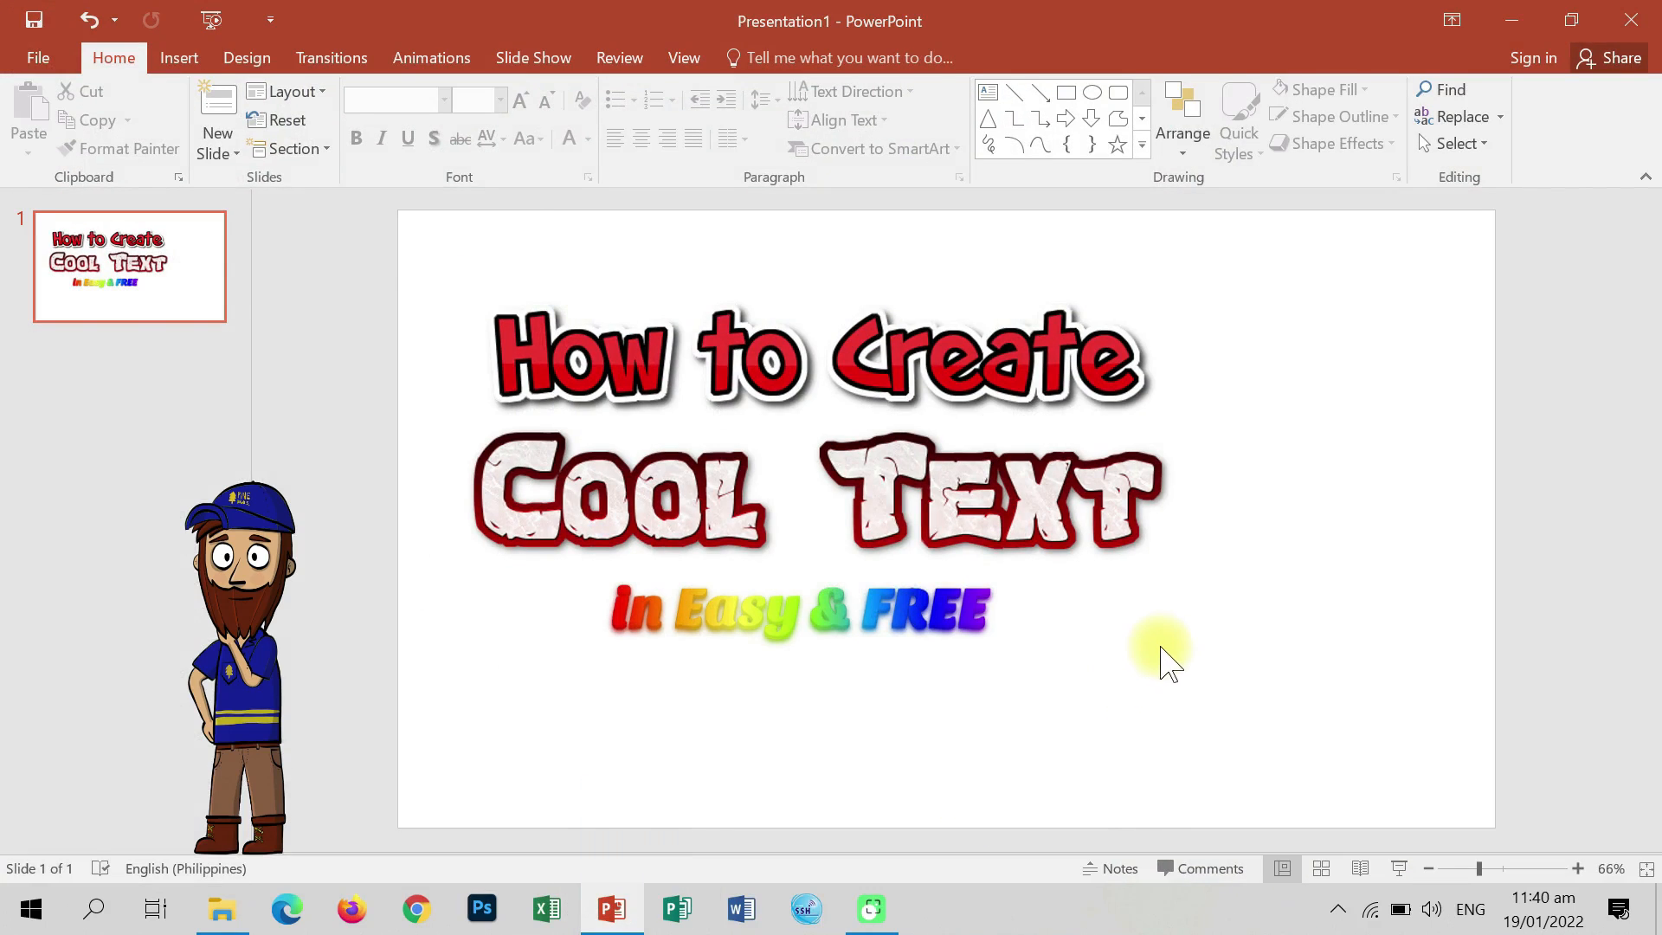
Shrink the inserted photo to about 14.3 cm high by 19.1 cm wide and place it at the slide's lower-right corner, beside the text.
{"action": "left_click_drag", "start_coordinate": [536, 219], "coordinate": [776, 379]}
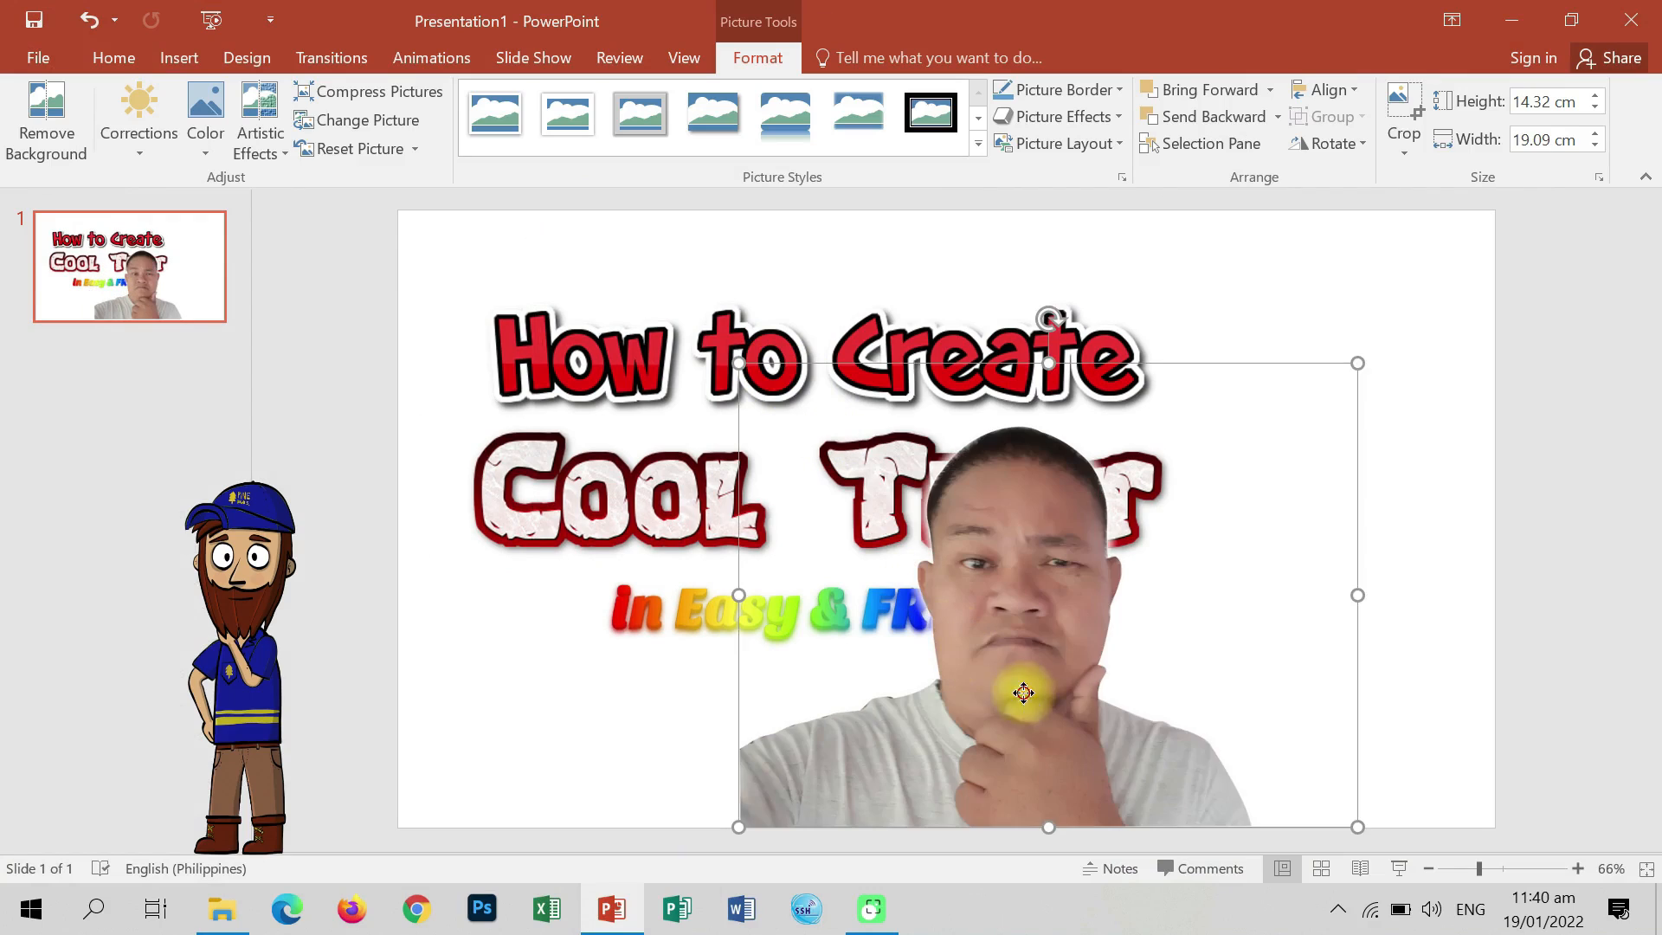
{"action": "left_click_drag", "start_coordinate": [1024, 694], "coordinate": [1264, 688]}
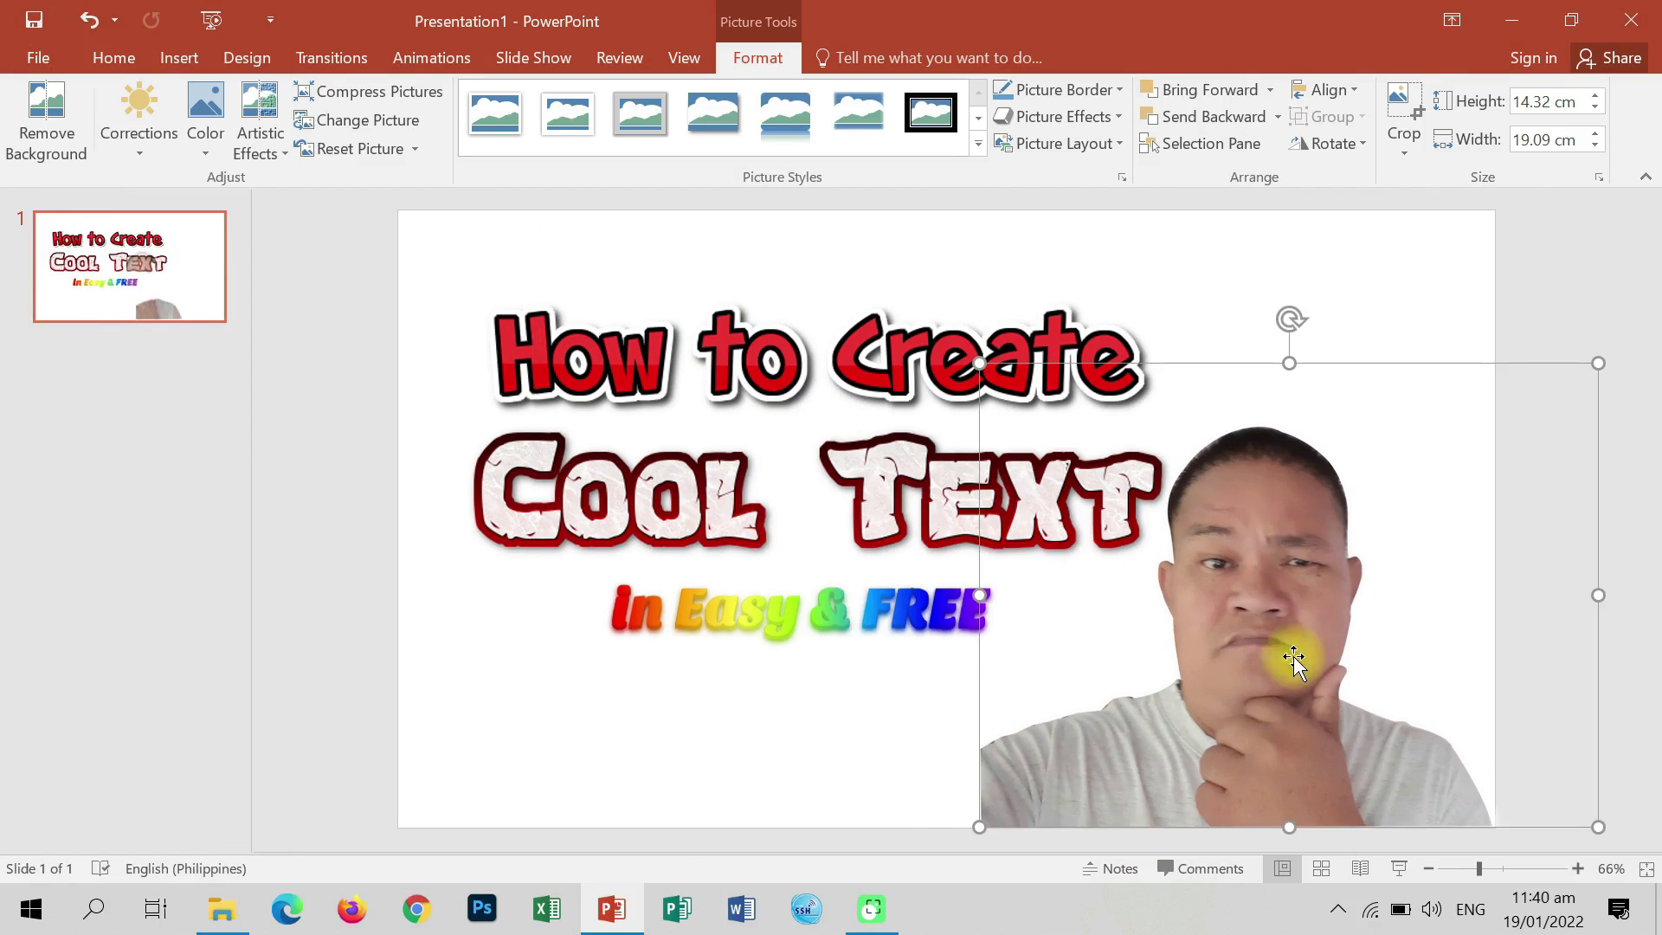
{"action": "left_click", "coordinate": [724, 295]}
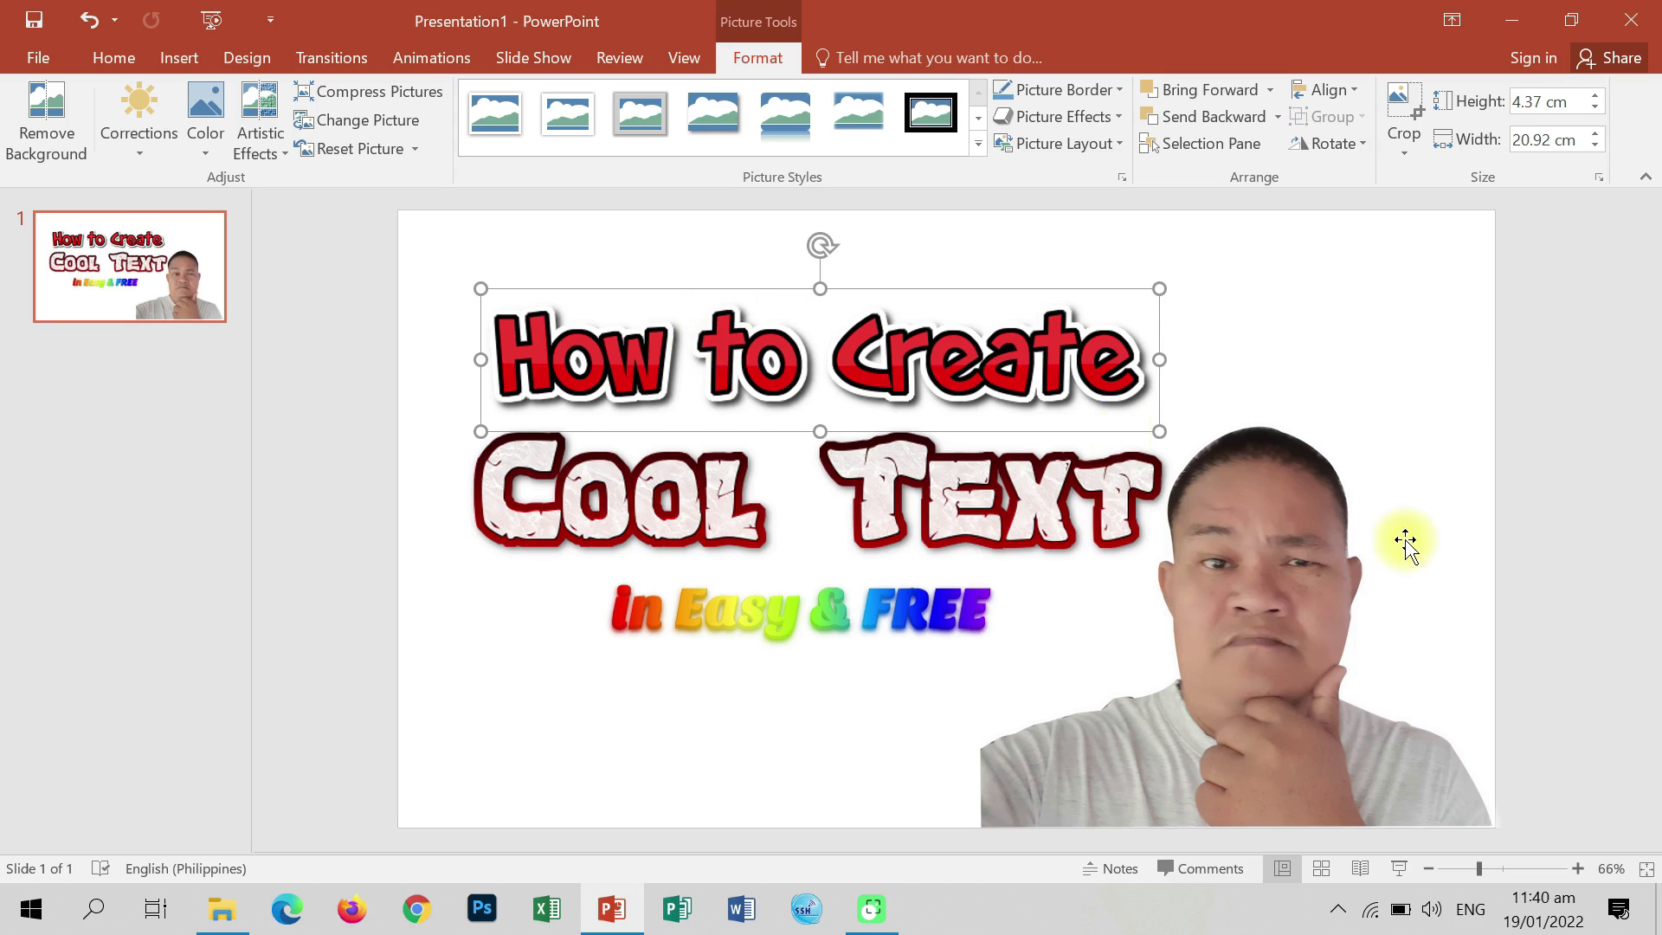
{"action": "left_click", "coordinate": [1480, 437]}
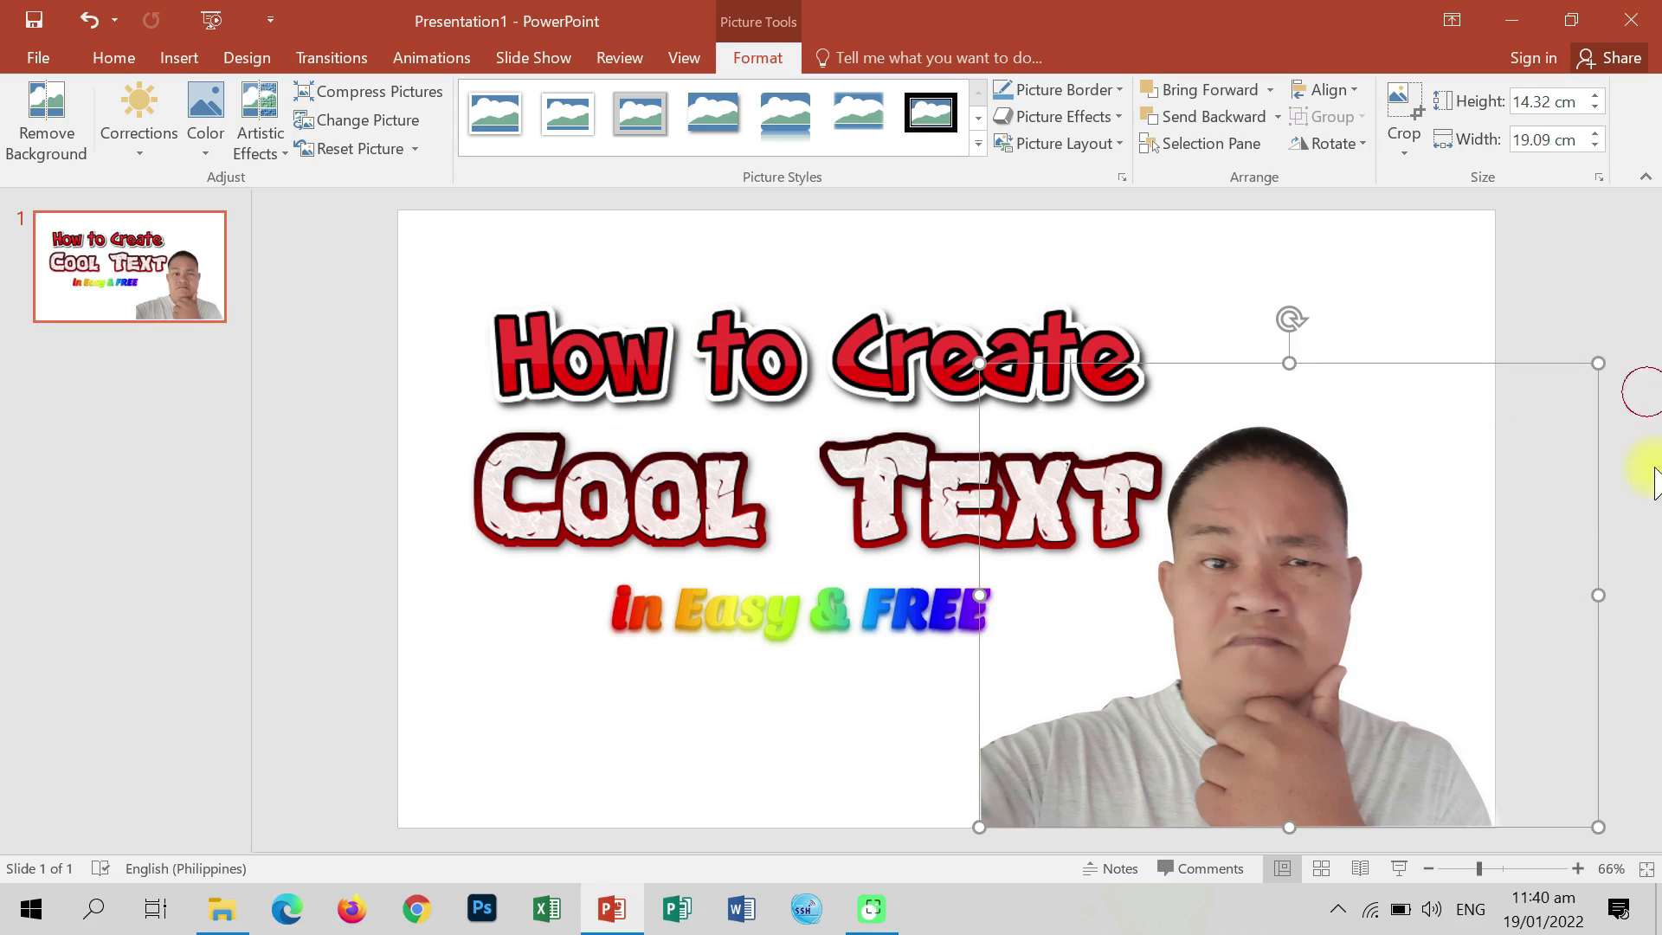
Deselect the photo and start the slide show to view the finished slide full screen.
{"action": "left_click", "coordinate": [345, 622]}
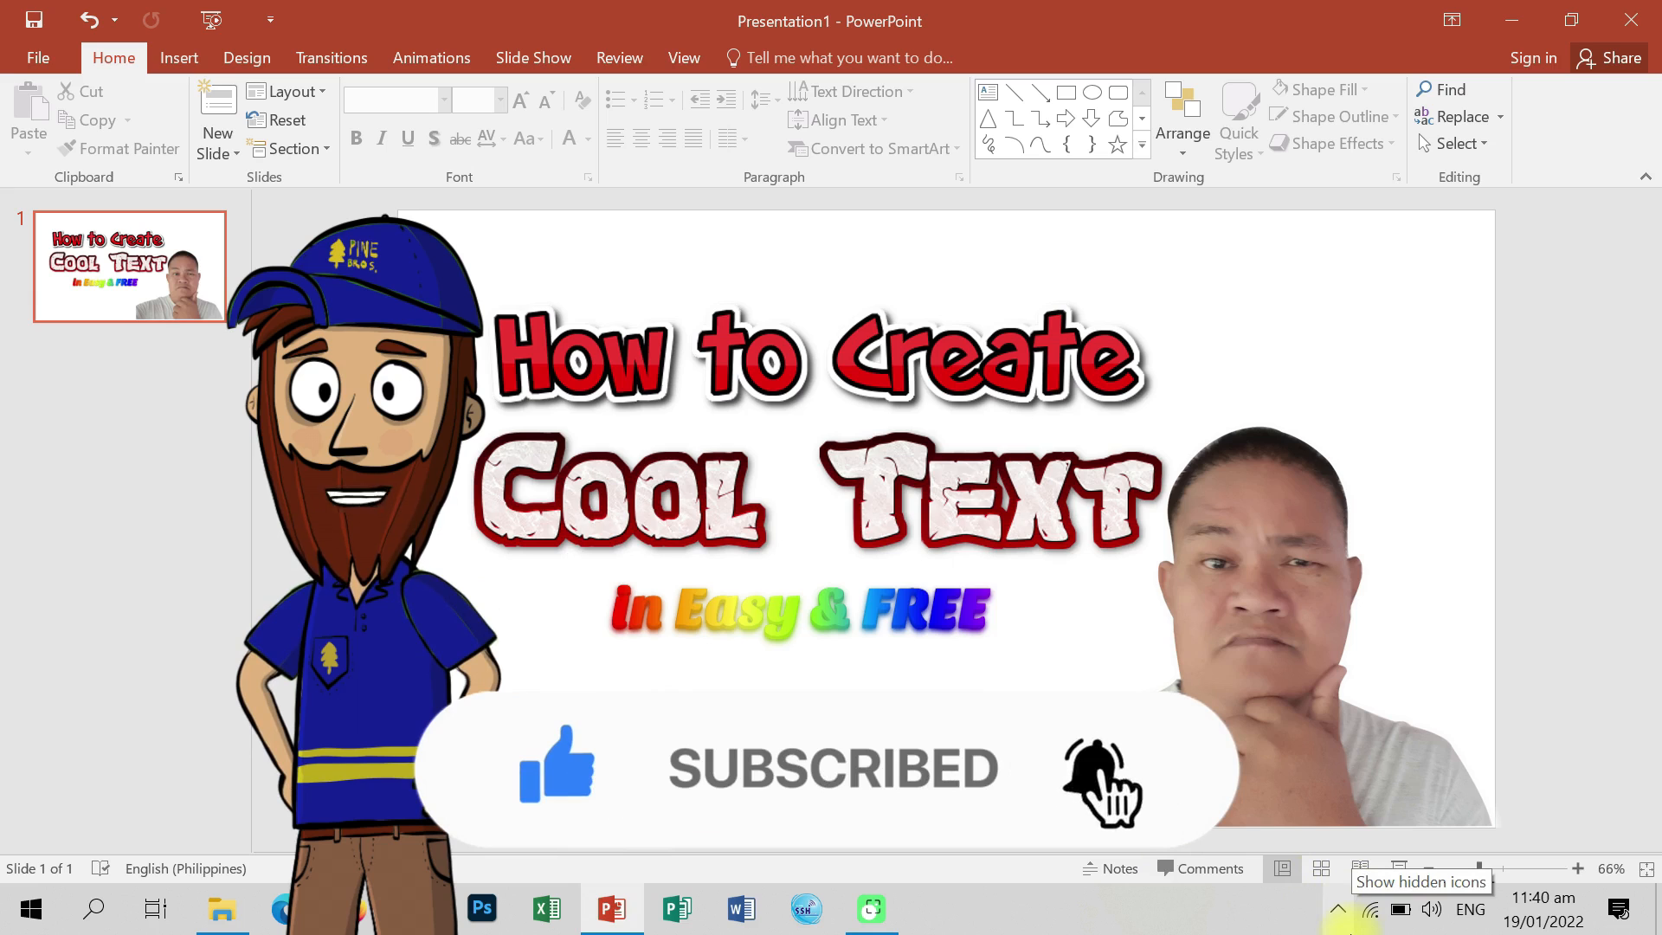
{"action": "left_click", "coordinate": [212, 21]}
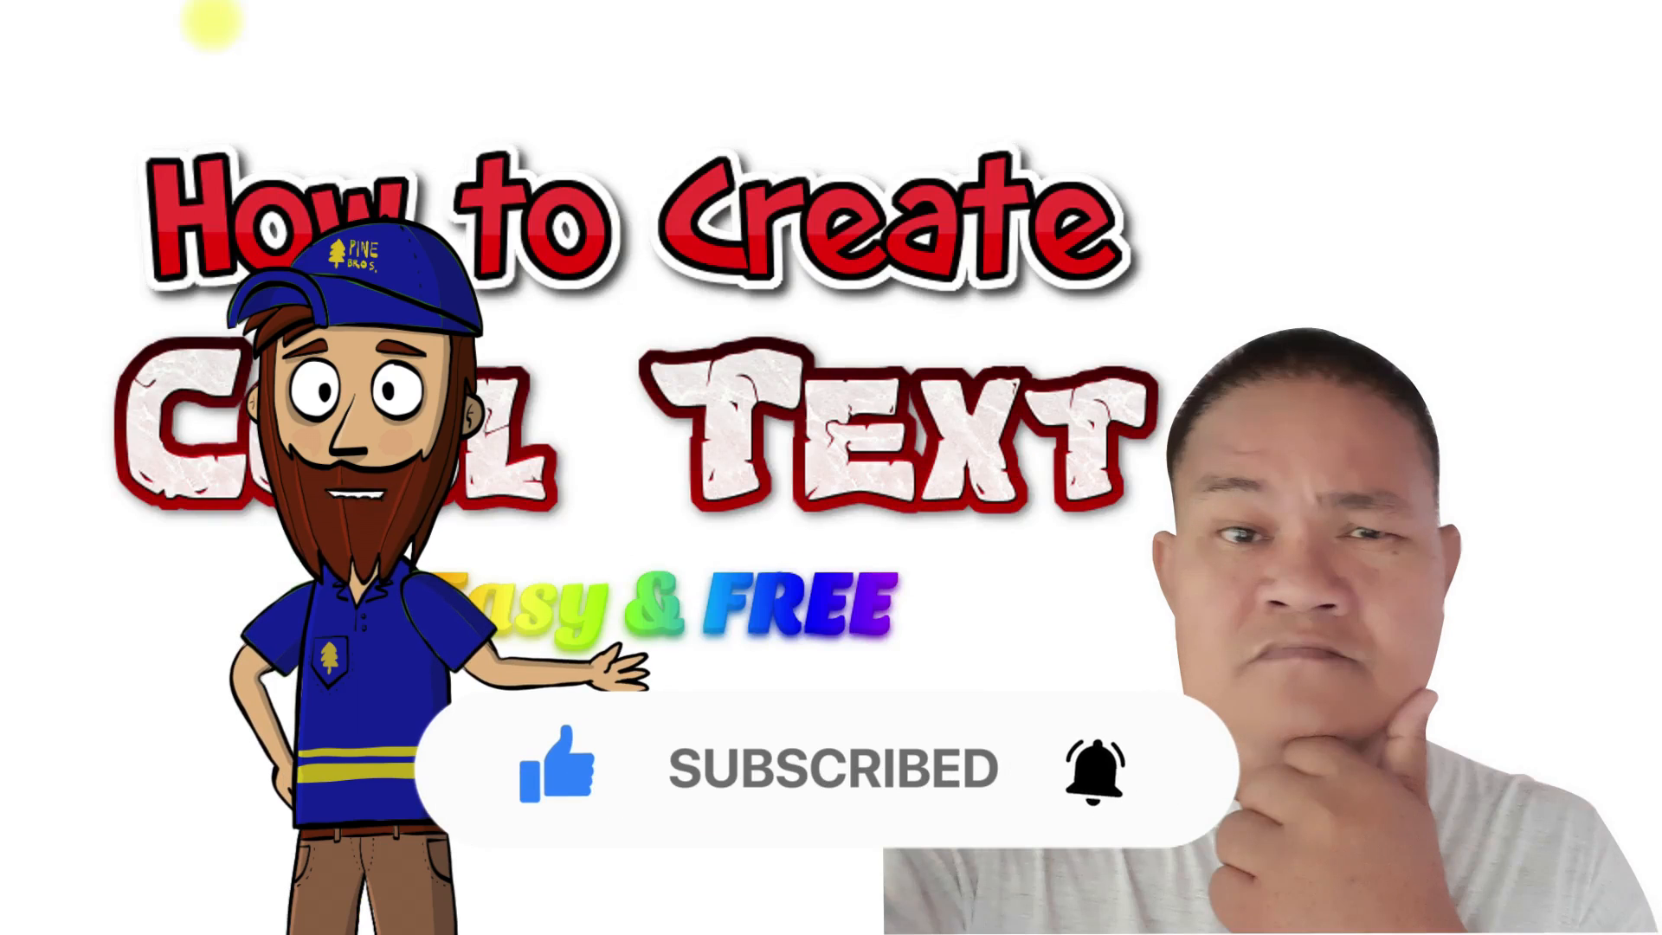